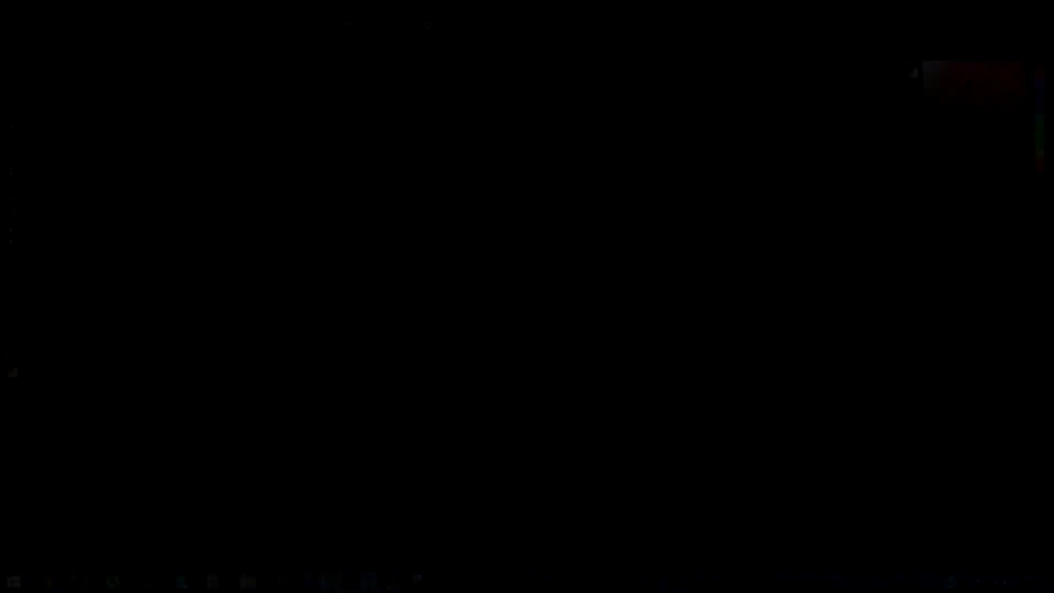
# - Create a new Film & Video HDV 1080p document, 1440×1080 at 72 ppi
pyautogui.click(37, 7)
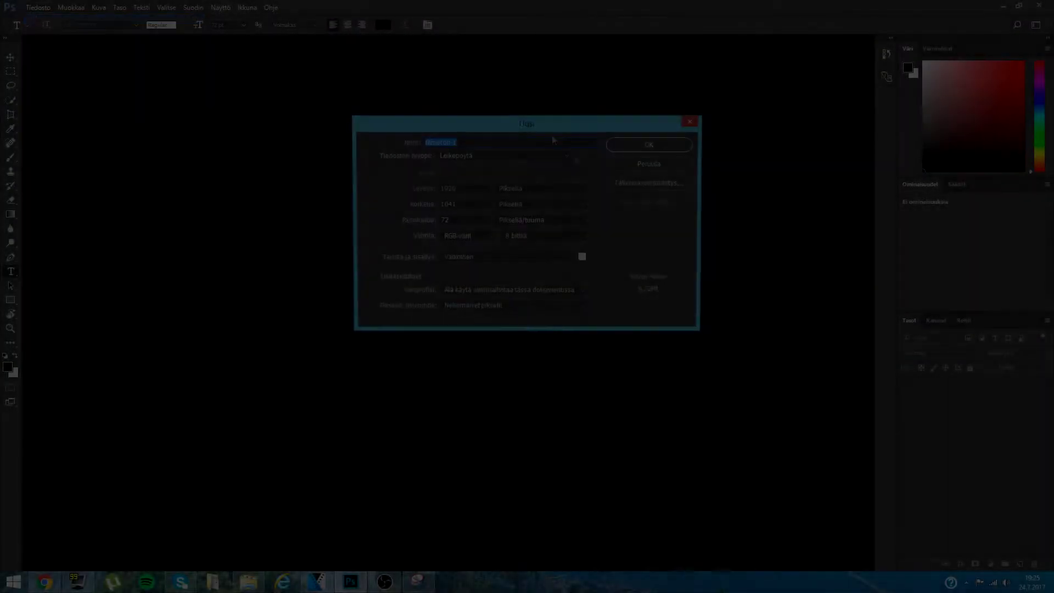
pyautogui.click(461, 156)
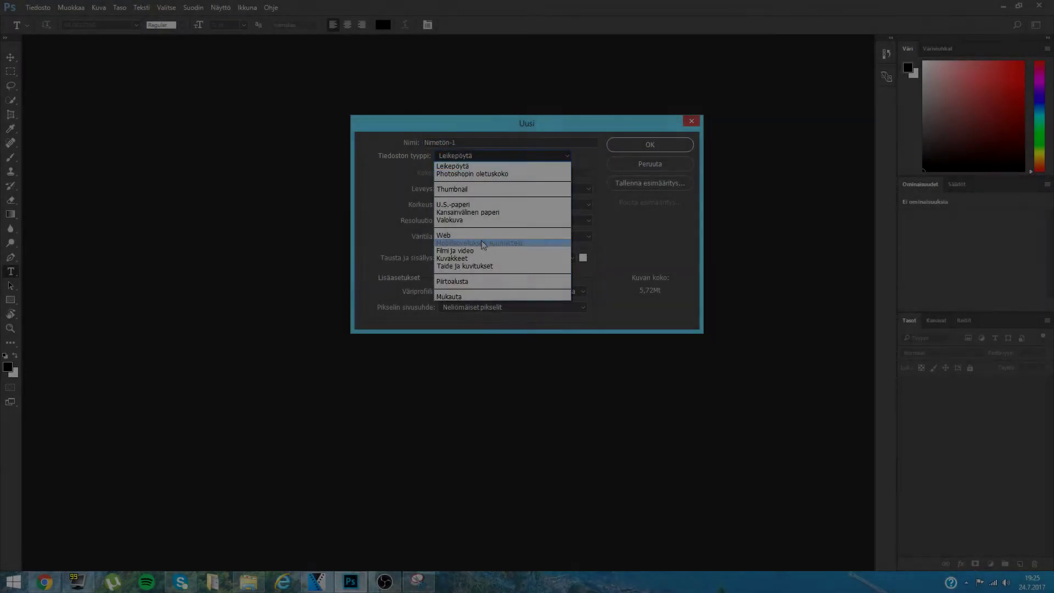
pyautogui.click(471, 251)
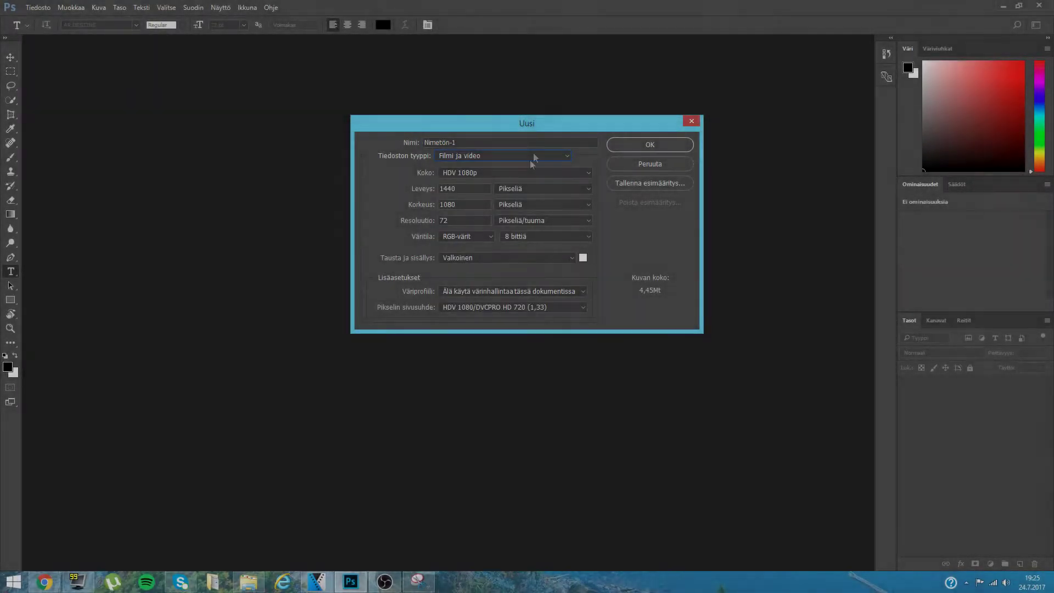
pyautogui.click(669, 140)
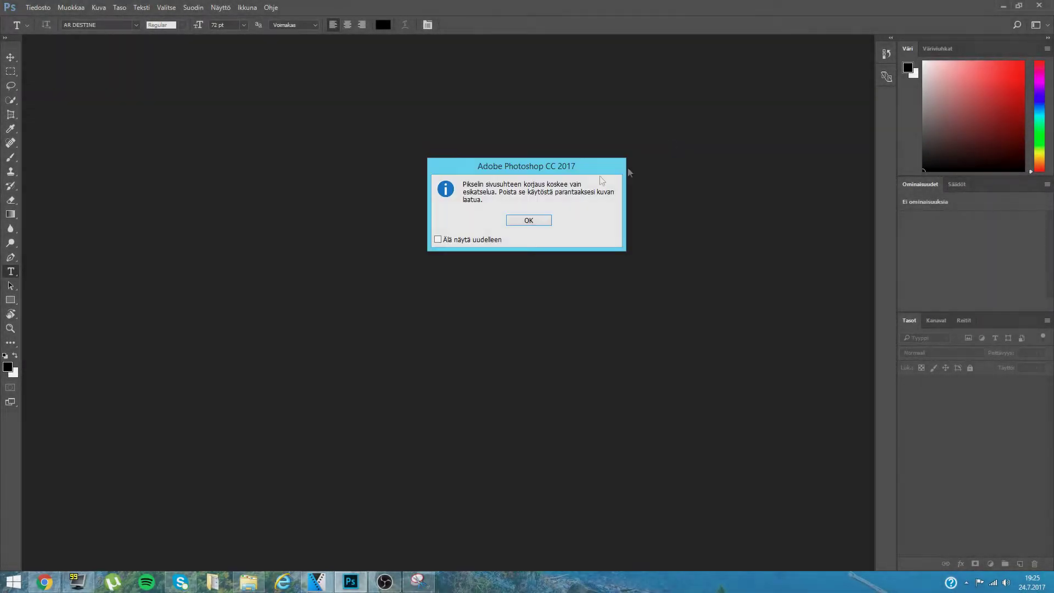
pyautogui.click(527, 222)
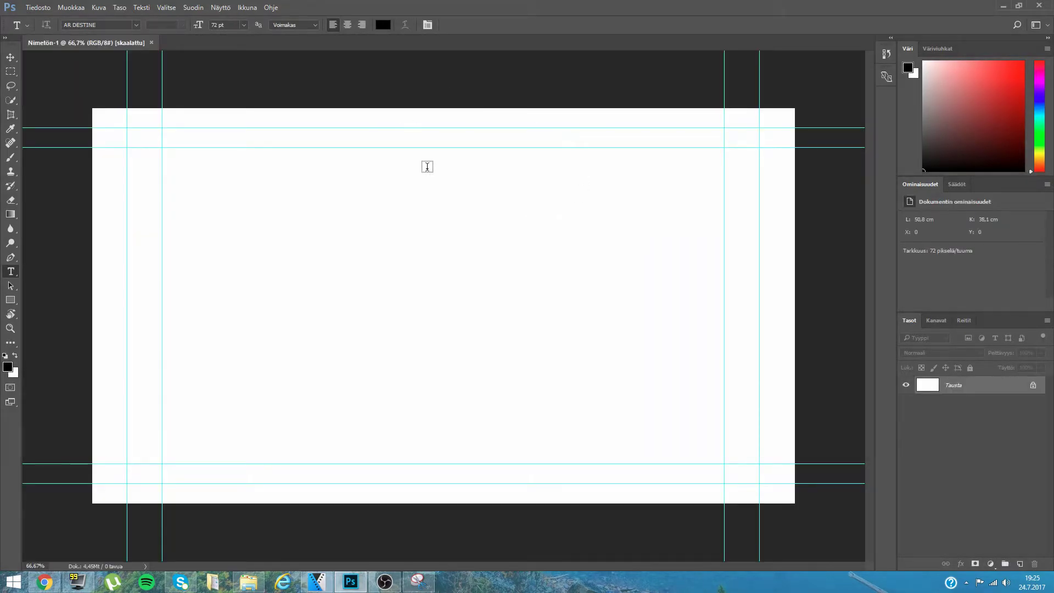
# - Open Yt videot > Thumbnailit ja Introt and drag the gradient background image toward Photoshop
pyautogui.click(248, 582)
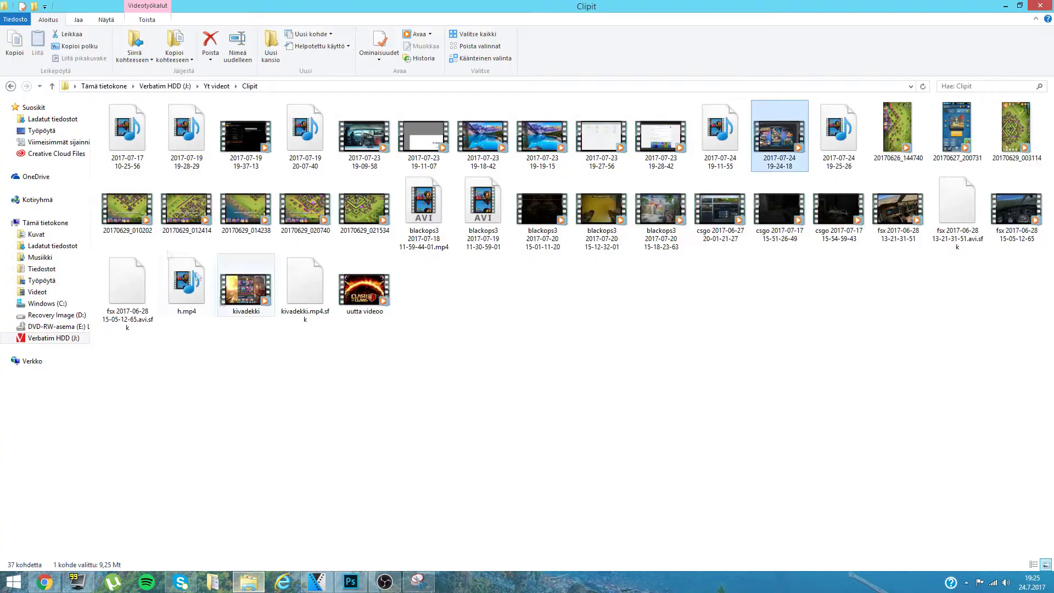
pyautogui.click(218, 87)
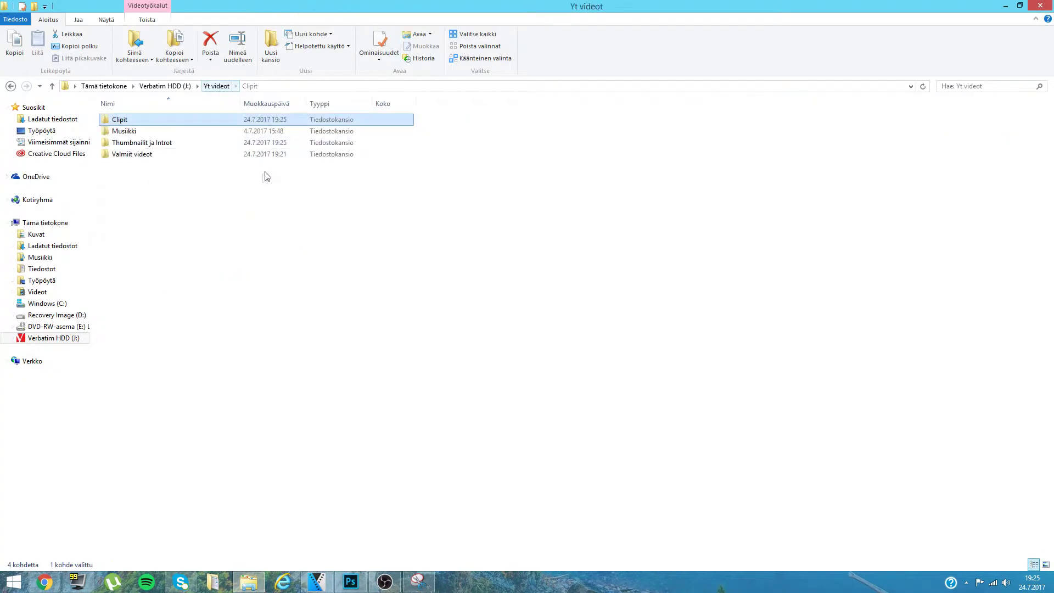
pyautogui.doubleClick(159, 141)
pyautogui.scroll(-2, 631, 247)
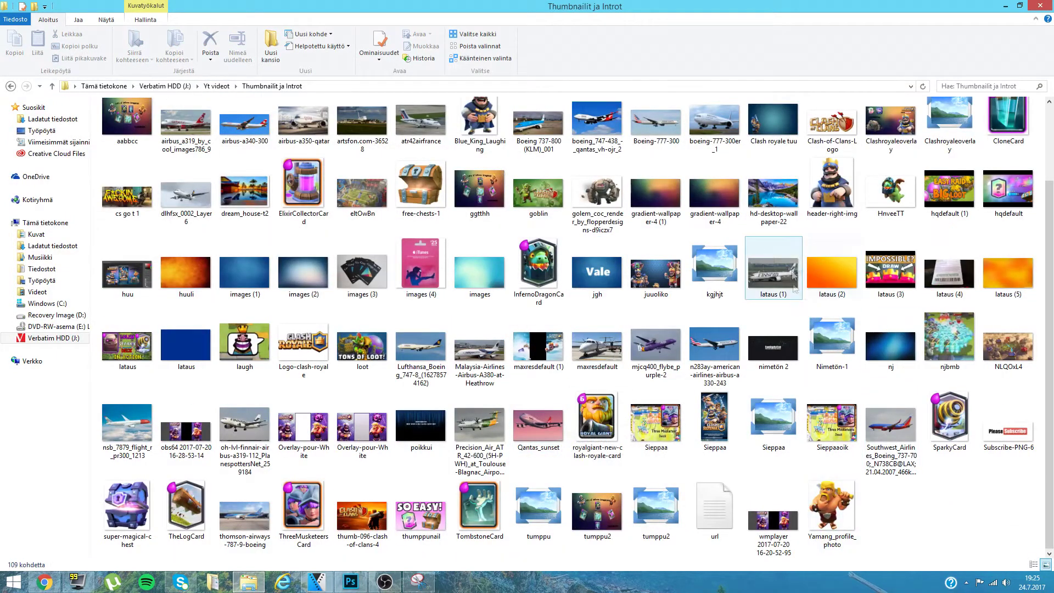
pyautogui.scroll(2, 835, 341)
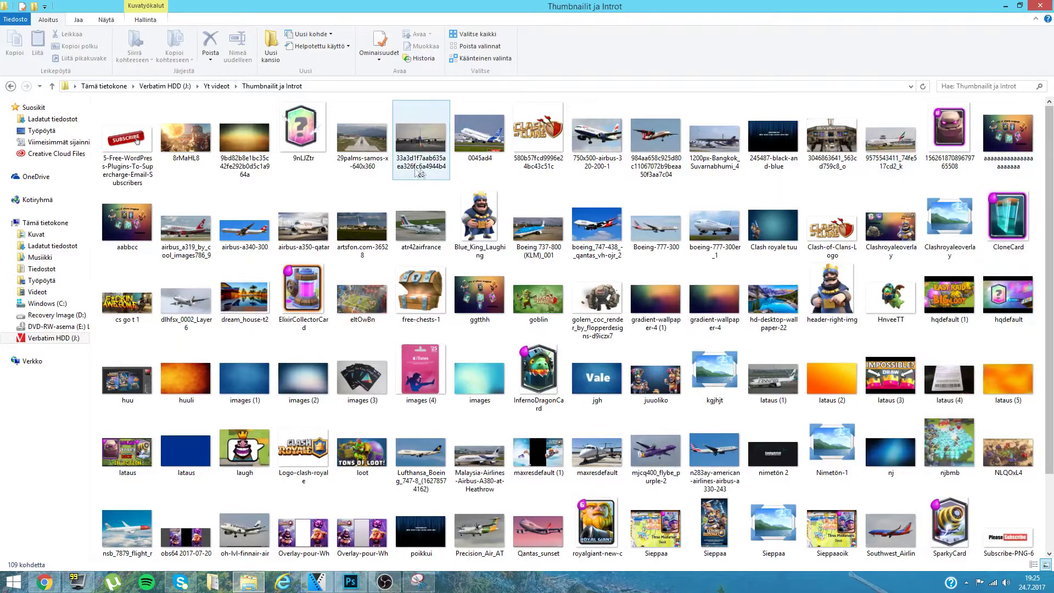
pyautogui.moveTo(250, 142); pyautogui.dragTo(245, 589)
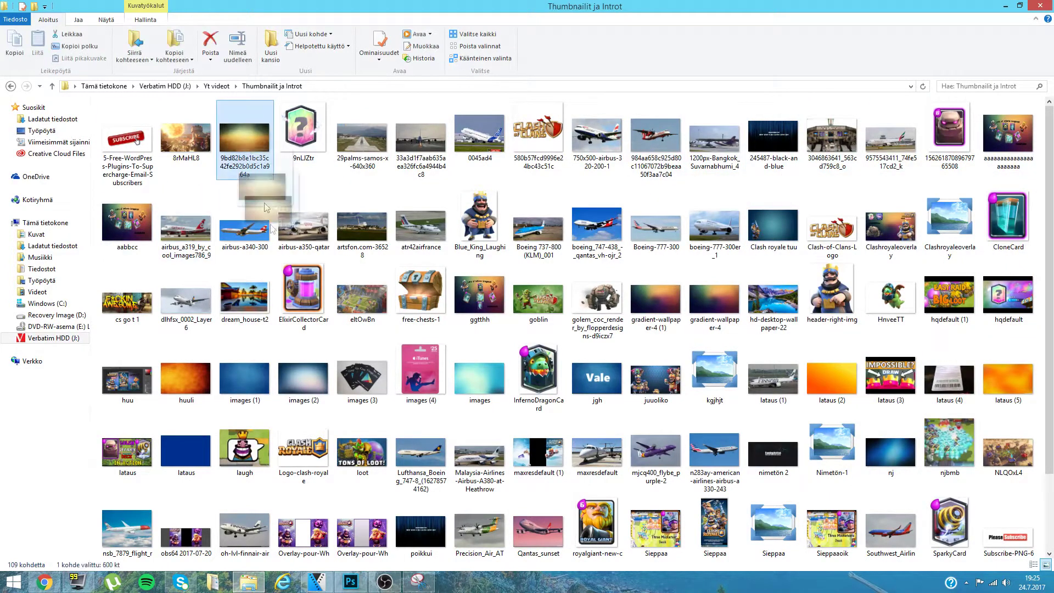
# - Drop the gradient image onto the canvas, stretch it to all four corners, and commit
pyautogui.moveTo(244, 589)
pyautogui.mouseDown()
pyautogui.moveTo(347, 588)
pyautogui.moveTo(423, 300)
pyautogui.mouseUp()
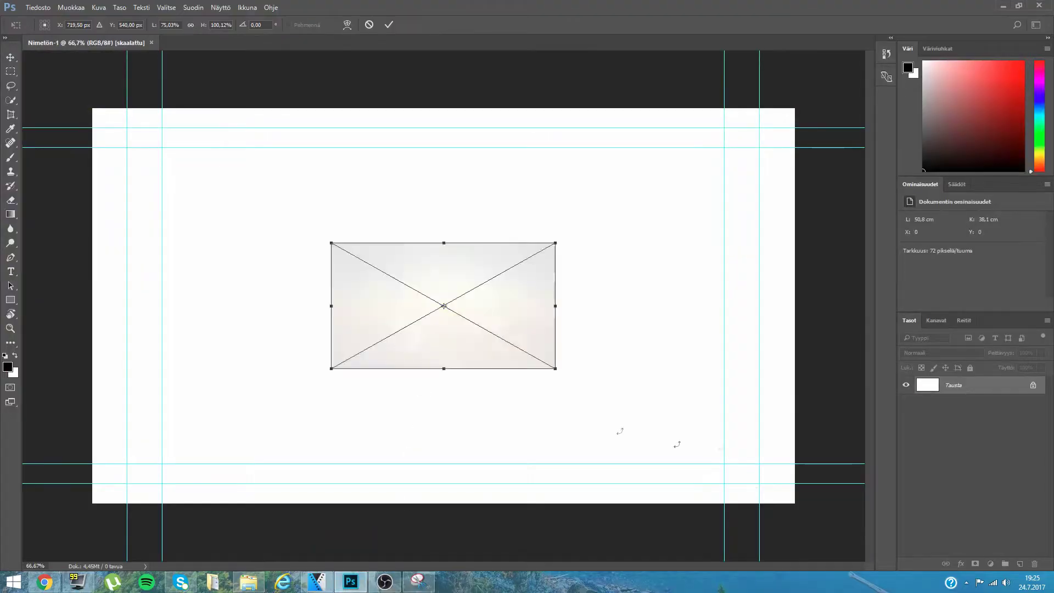
pyautogui.moveTo(556, 241); pyautogui.dragTo(794, 109)
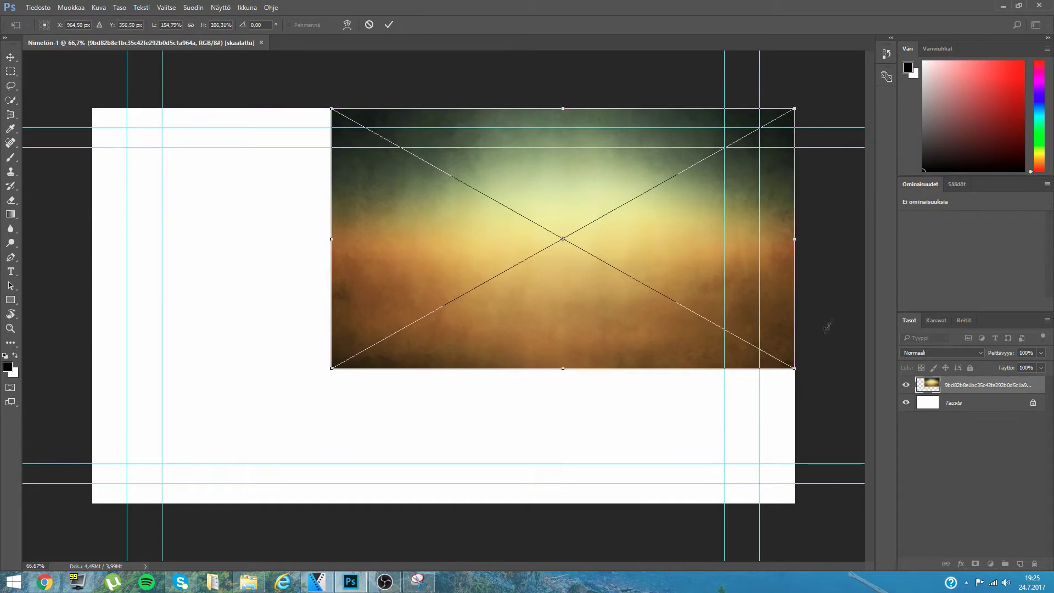
pyautogui.moveTo(333, 370); pyautogui.dragTo(92, 503)
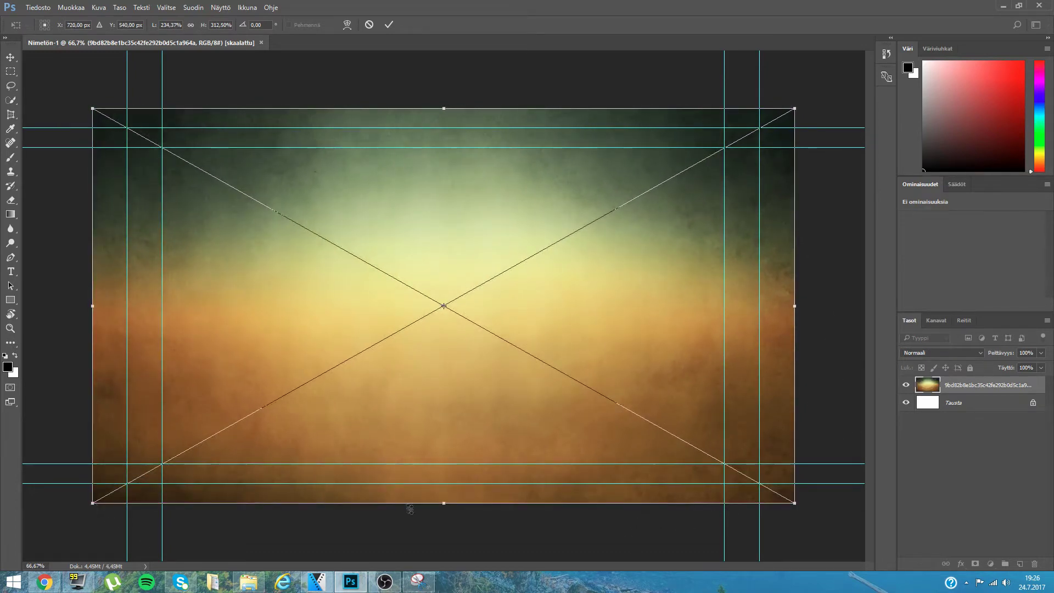
pyautogui.moveTo(439, 501); pyautogui.dragTo(441, 503)
pyautogui.click(934, 320)
pyautogui.click(910, 320)
pyautogui.rightClick(556, 299)
pyautogui.press('Return')
pyautogui.press('t')
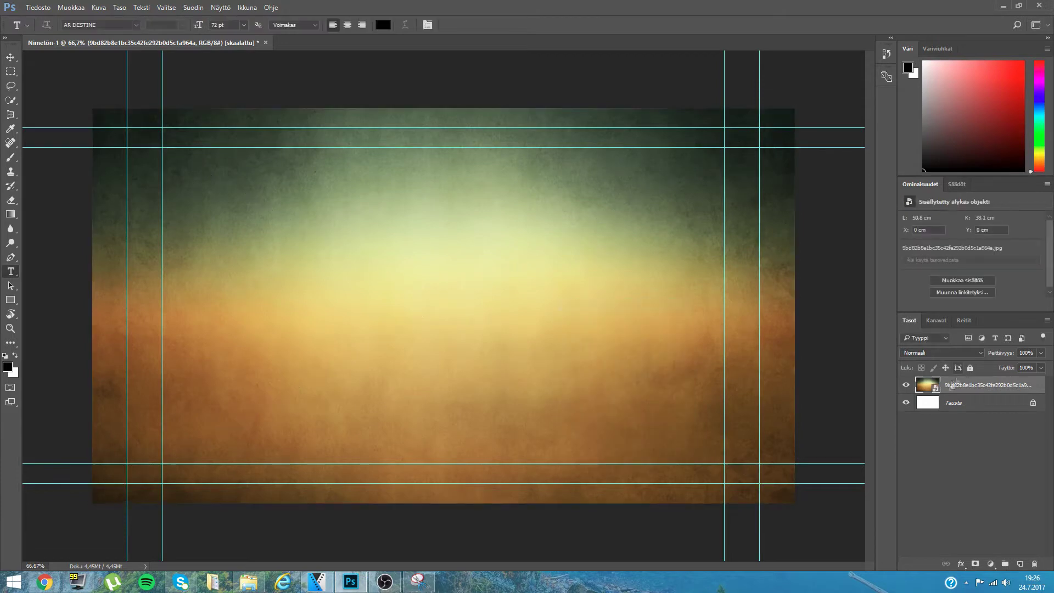
# - Add a Hue/Saturation adjustment layer with hue −133 to turn the background purple
pyautogui.click(957, 185)
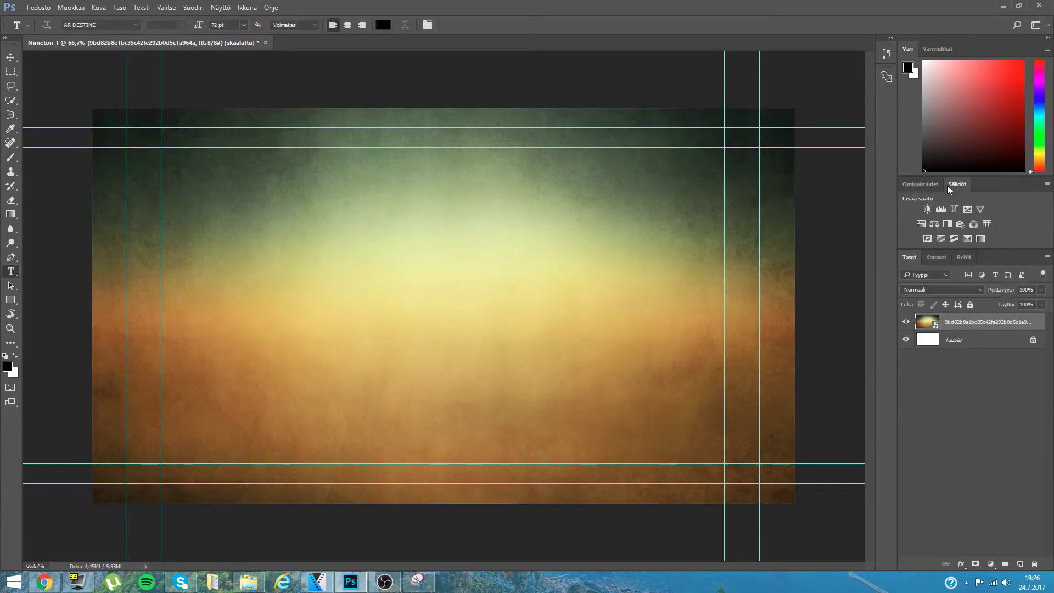
pyautogui.click(921, 224)
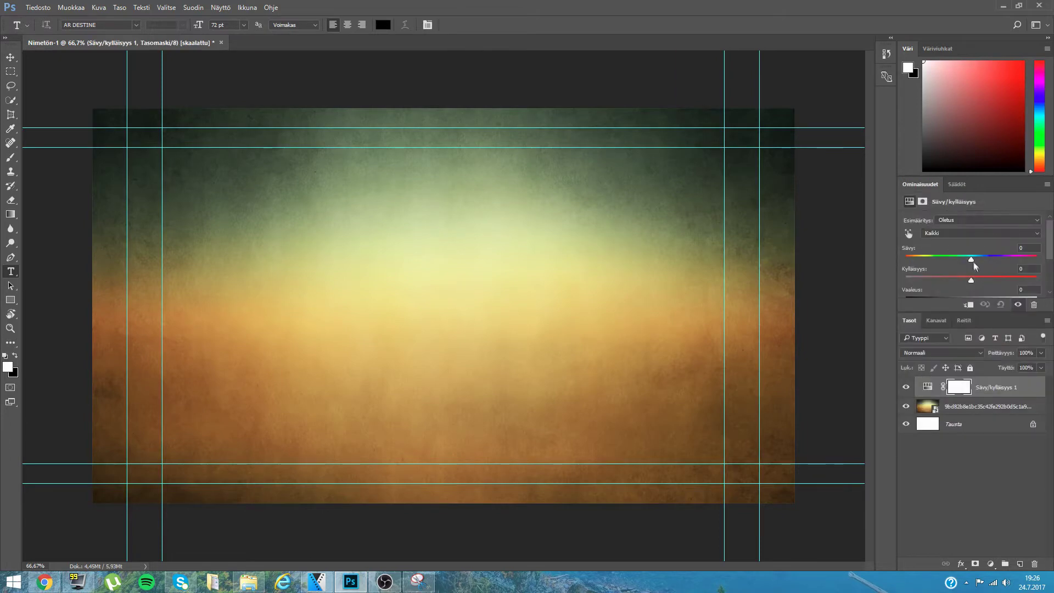
pyautogui.moveTo(969, 263); pyautogui.dragTo(918, 261)
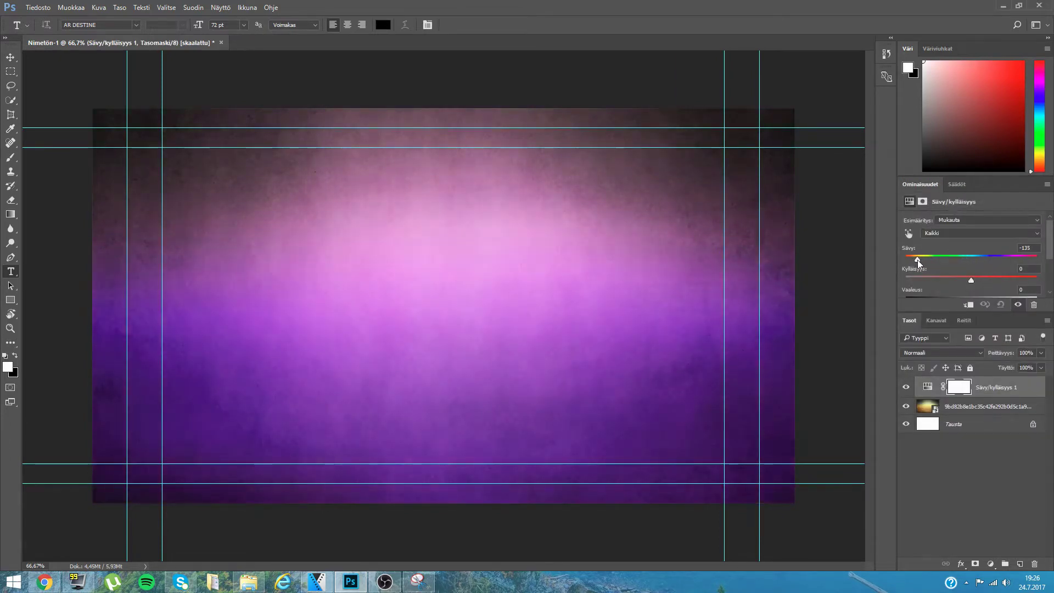
pyautogui.moveTo(918, 259); pyautogui.dragTo(919, 259)
# - Drag the Sieppaa Clash Royale screenshot from File Explorer toward Photoshop
pyautogui.click(253, 583)
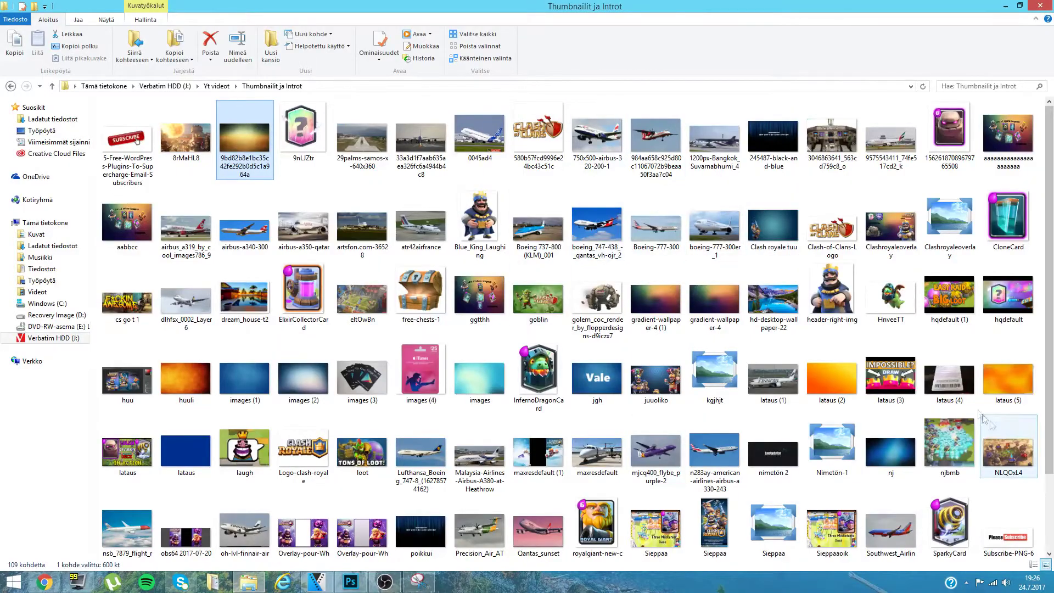
pyautogui.scroll(-2, 965, 368)
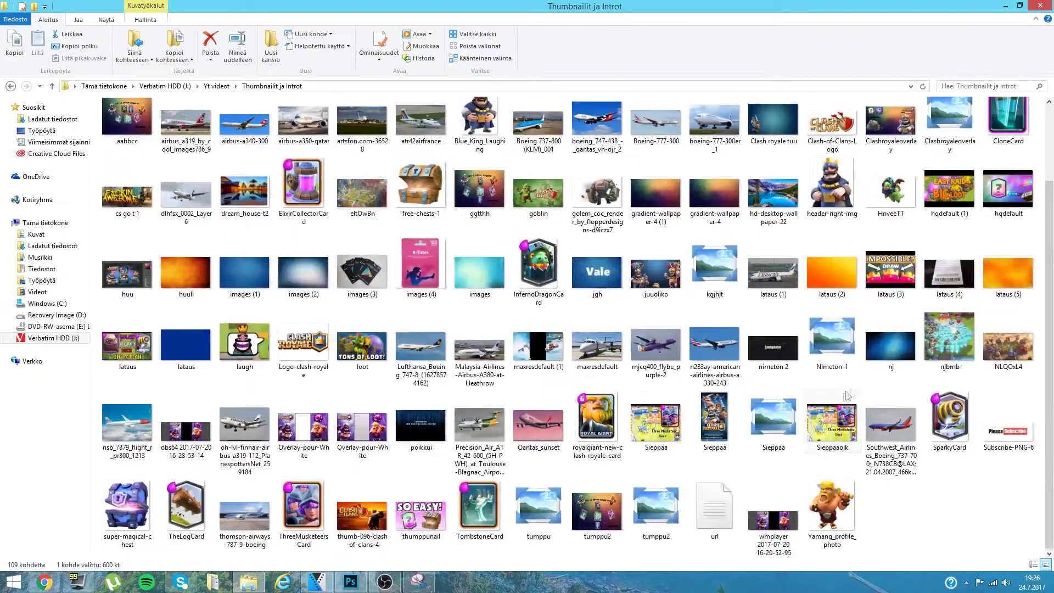
pyautogui.click(718, 409)
pyautogui.moveTo(719, 409); pyautogui.dragTo(380, 538)
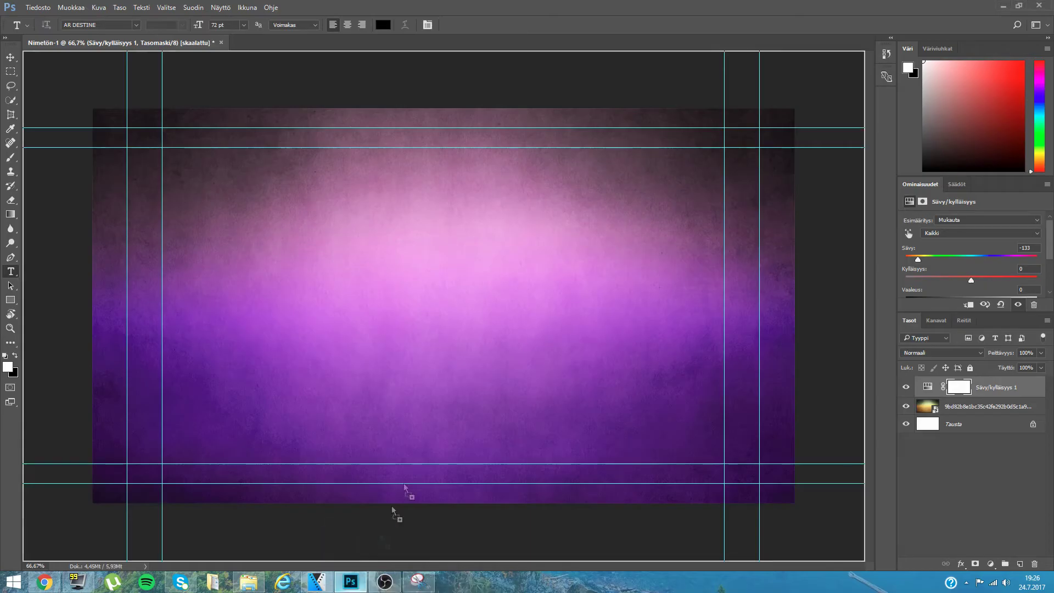
pyautogui.moveTo(381, 538); pyautogui.dragTo(445, 310)
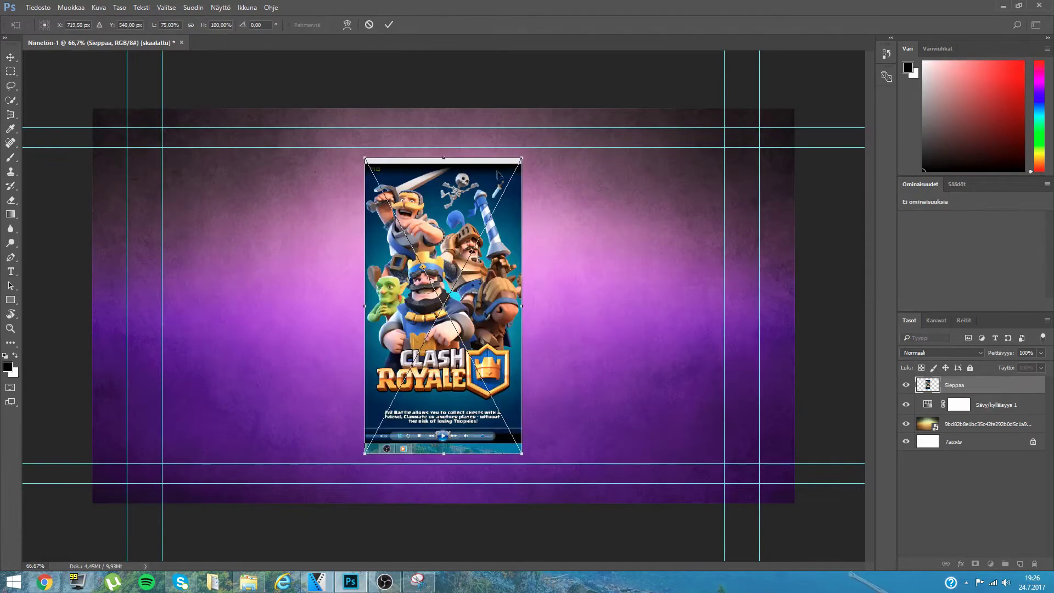
pyautogui.moveTo(443, 158); pyautogui.dragTo(440, 108)
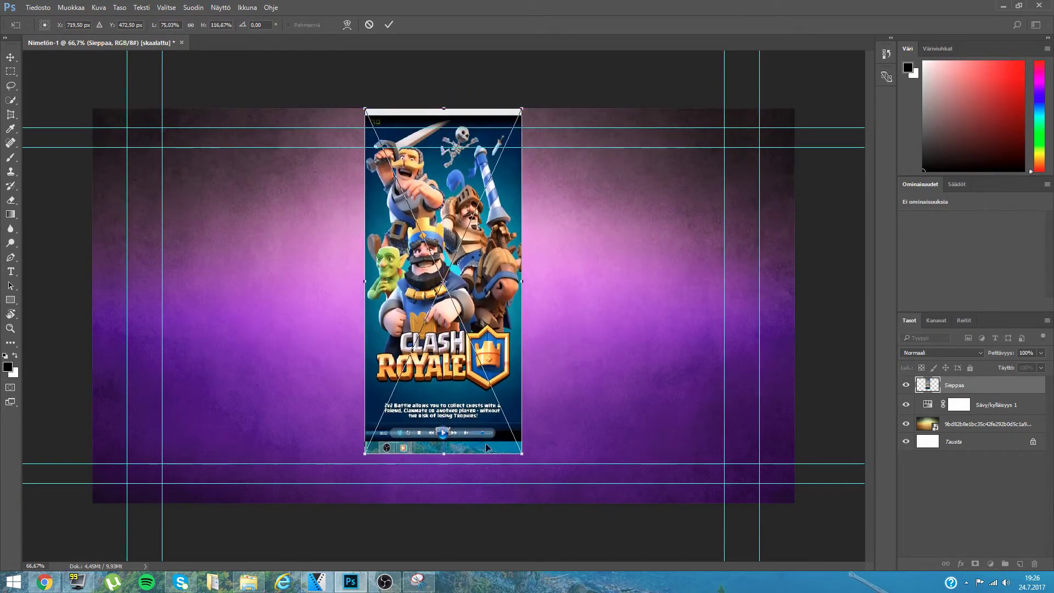
pyautogui.moveTo(443, 454); pyautogui.dragTo(444, 503)
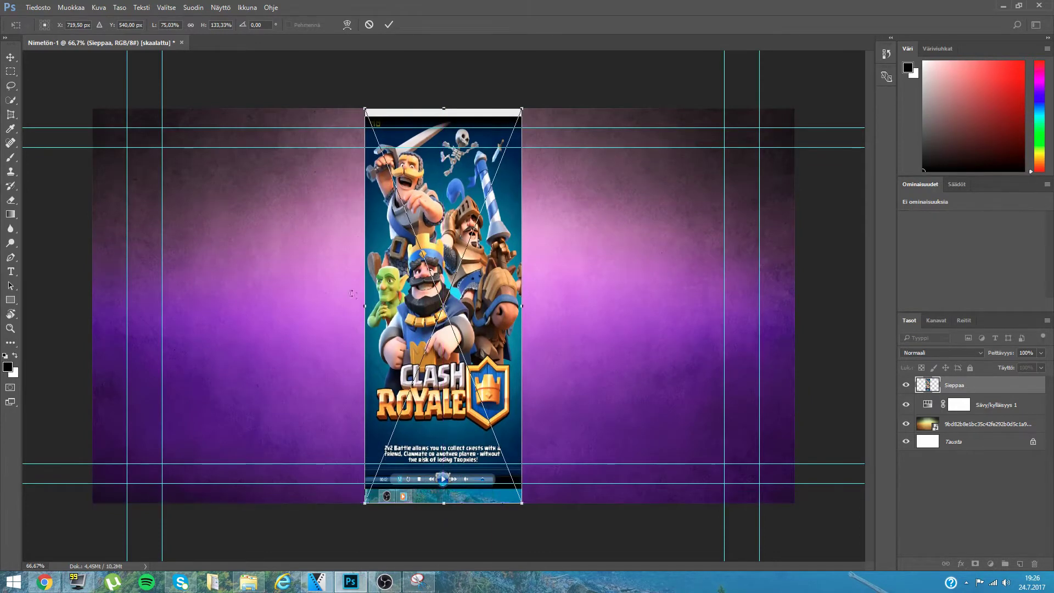
pyautogui.moveTo(364, 305)
pyautogui.mouseDown()
pyautogui.moveTo(90, 302)
pyautogui.moveTo(711, 302)
pyautogui.moveTo(311, 305)
pyautogui.mouseUp()
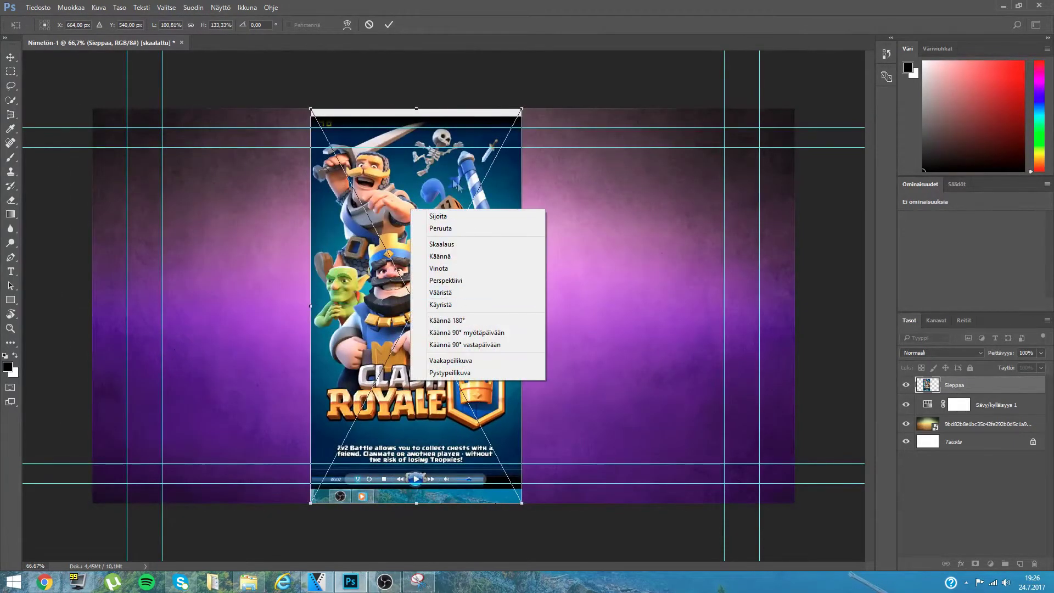
pyautogui.click(459, 227)
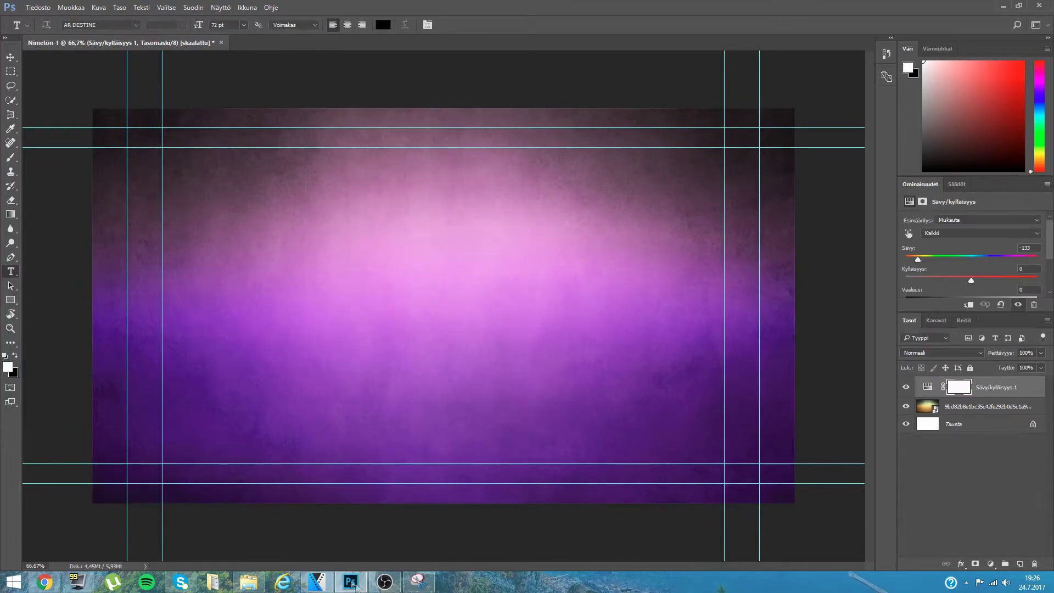
pyautogui.click(257, 589)
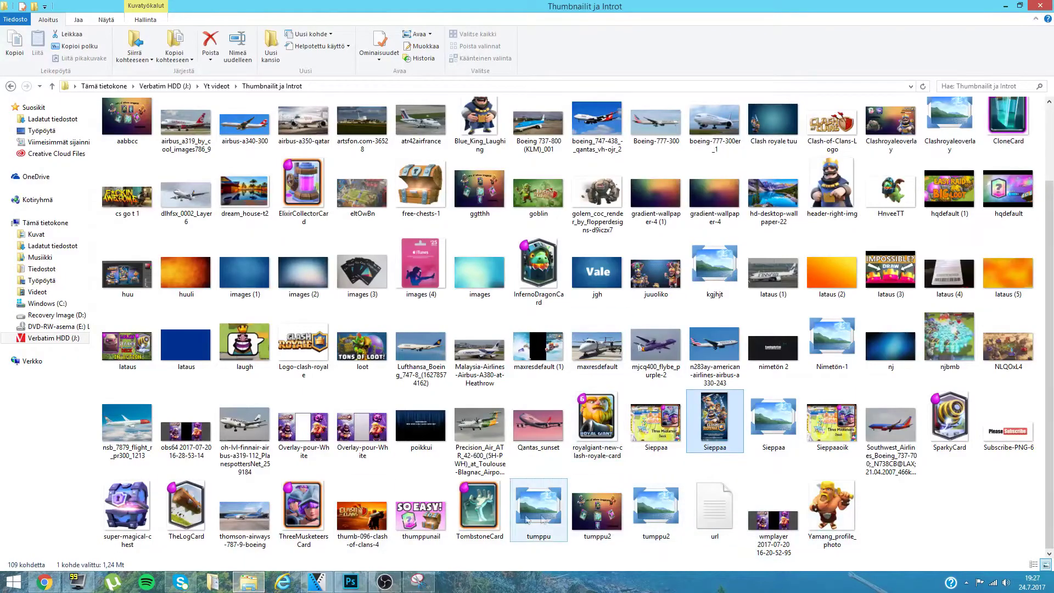
# - Place and enlarge the Sieppaa screenshot on the canvas, then cancel the placement
pyautogui.moveTo(714, 414); pyautogui.dragTo(418, 579)
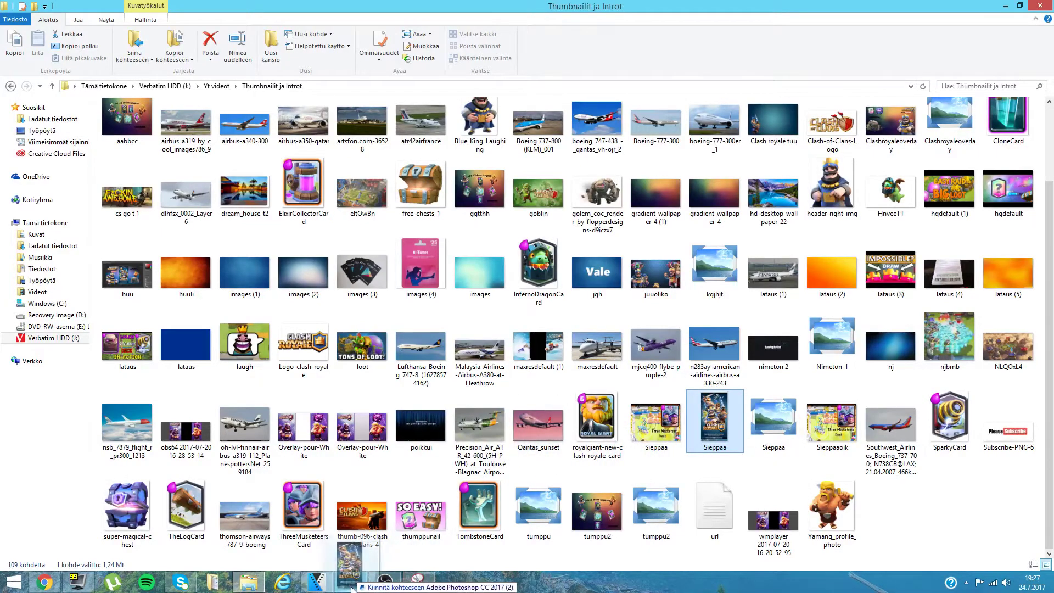
pyautogui.moveTo(419, 580); pyautogui.dragTo(410, 427)
pyautogui.moveTo(445, 298); pyautogui.dragTo(443, 297)
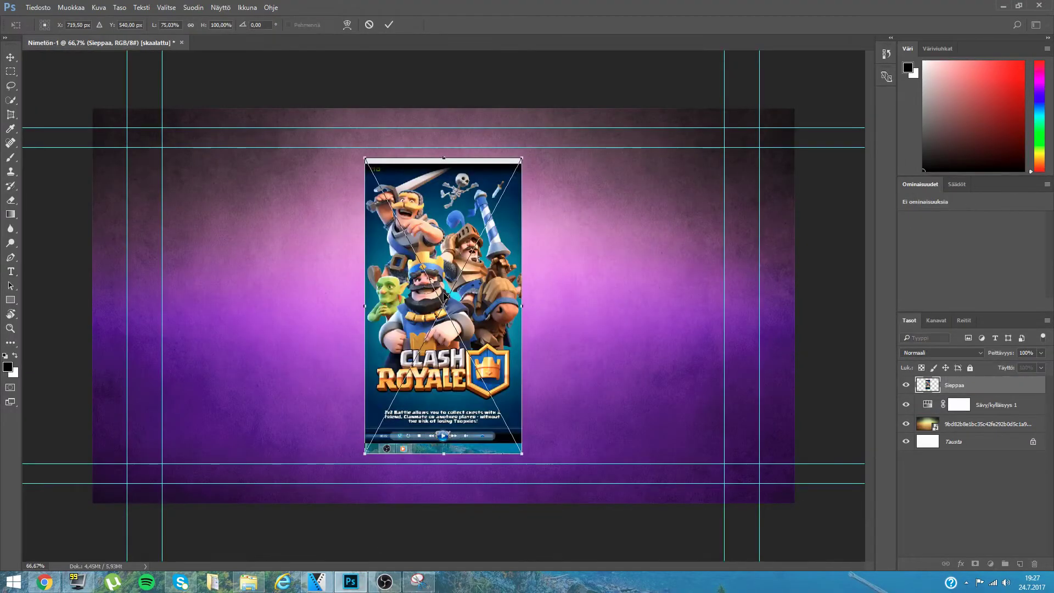
pyautogui.moveTo(522, 156); pyautogui.dragTo(541, 114)
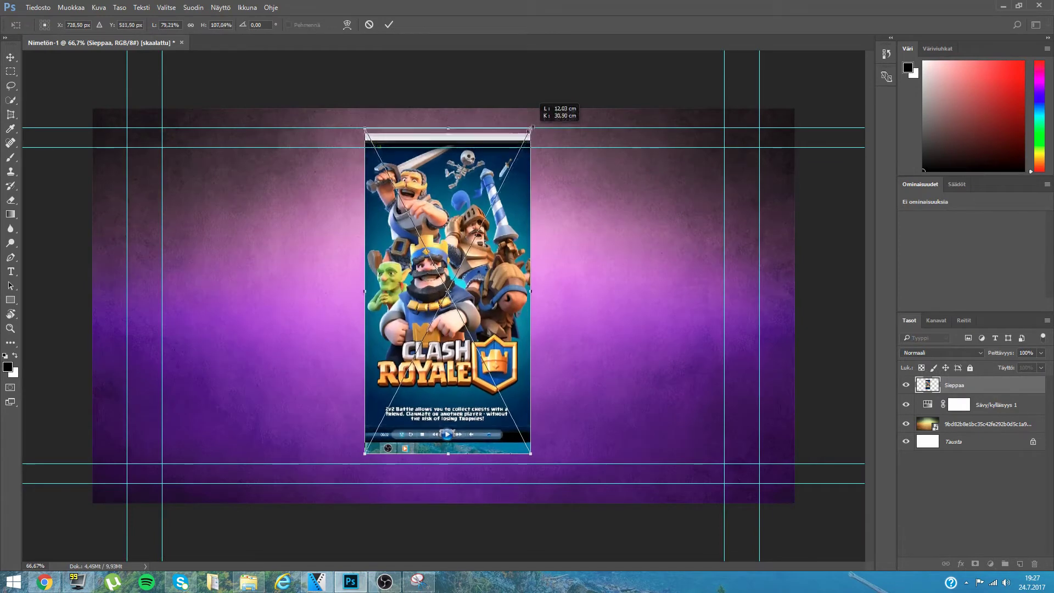
pyautogui.rightClick(512, 171)
pyautogui.press('Escape')
pyautogui.press('Escape')
# - Drop the Sieppaa screenshot from File Explorer onto the canvas centre again
pyautogui.click(249, 582)
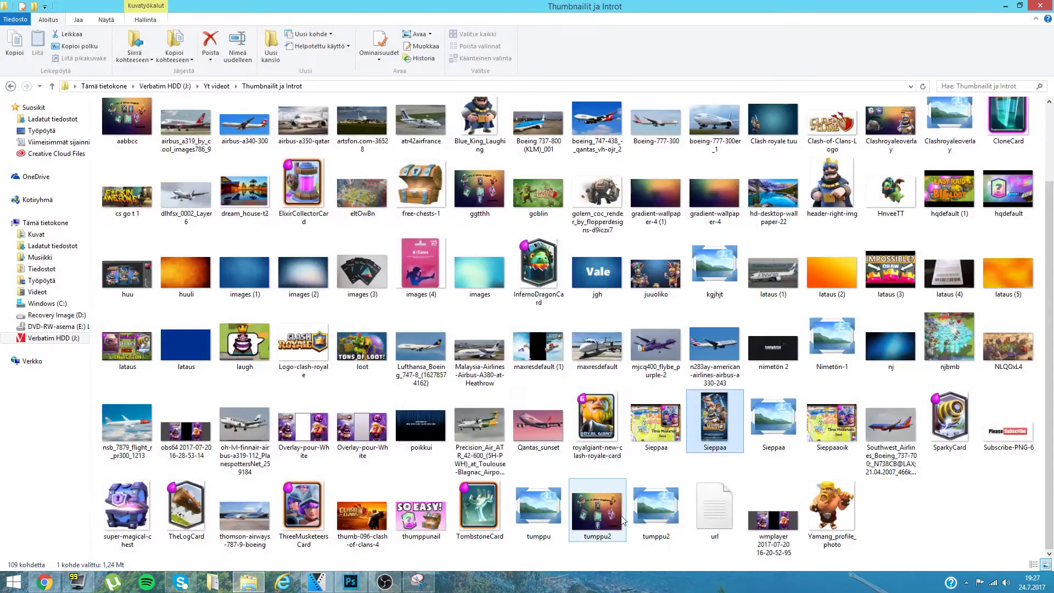
pyautogui.moveTo(714, 417)
pyautogui.mouseDown()
pyautogui.moveTo(684, 453)
pyautogui.moveTo(407, 368)
pyautogui.mouseUp()
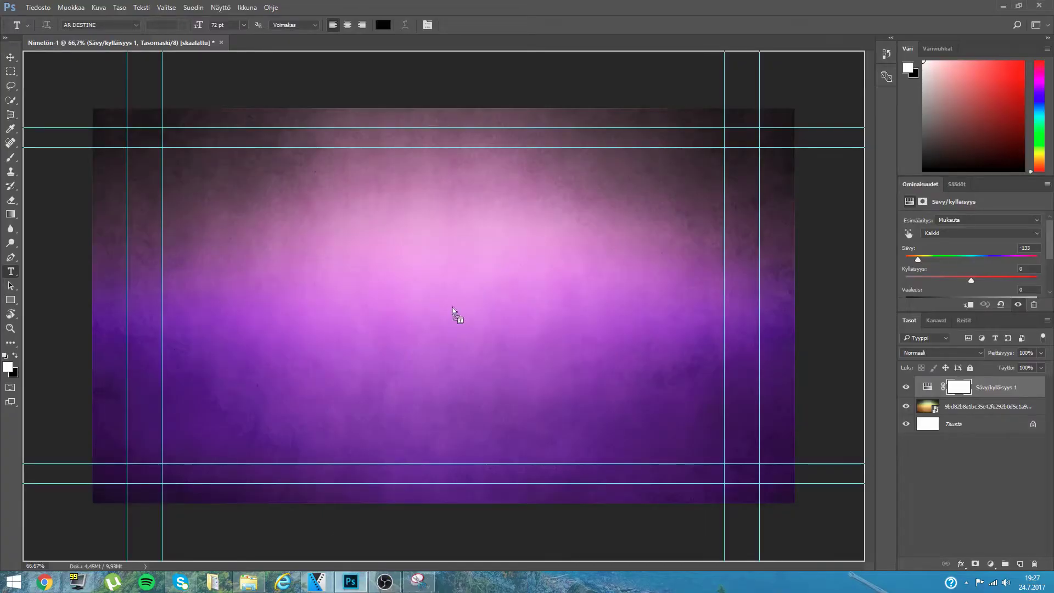
pyautogui.moveTo(453, 308); pyautogui.dragTo(454, 309)
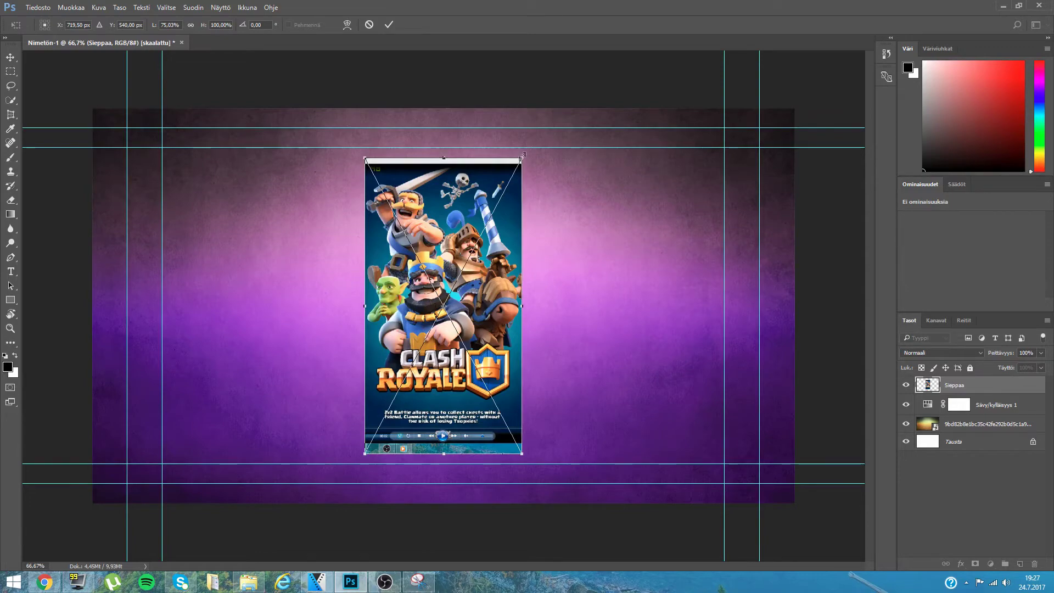
# - Scale the Sieppaa screenshot to the full canvas height, centre it, and commit
pyautogui.moveTo(522, 157); pyautogui.dragTo(548, 108)
pyautogui.moveTo(548, 455); pyautogui.dragTo(567, 507)
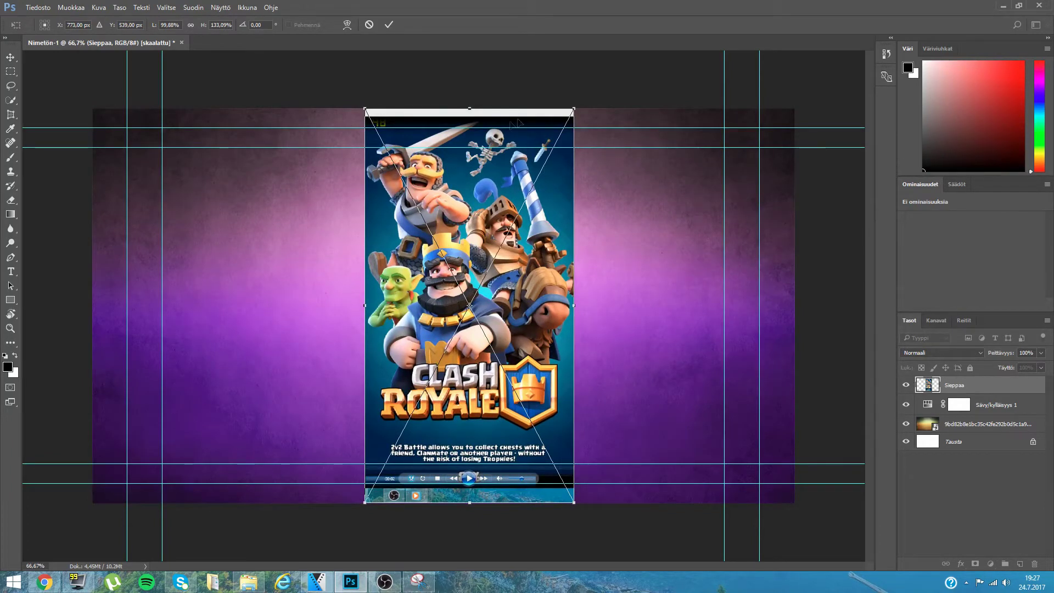
pyautogui.moveTo(445, 164); pyautogui.dragTo(436, 166)
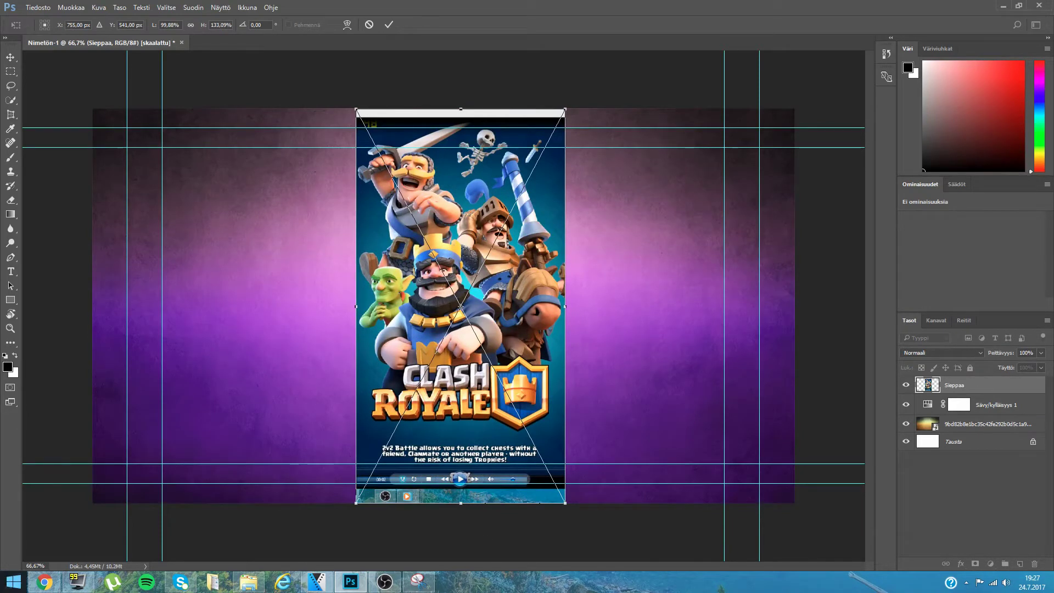
pyautogui.click(248, 589)
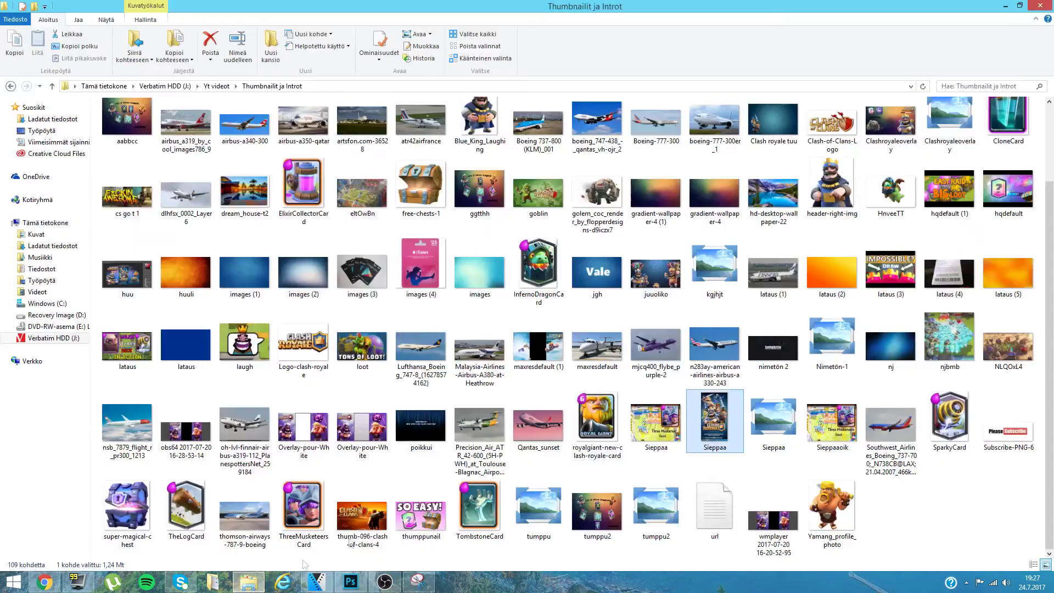
pyautogui.moveTo(715, 421); pyautogui.dragTo(740, 241)
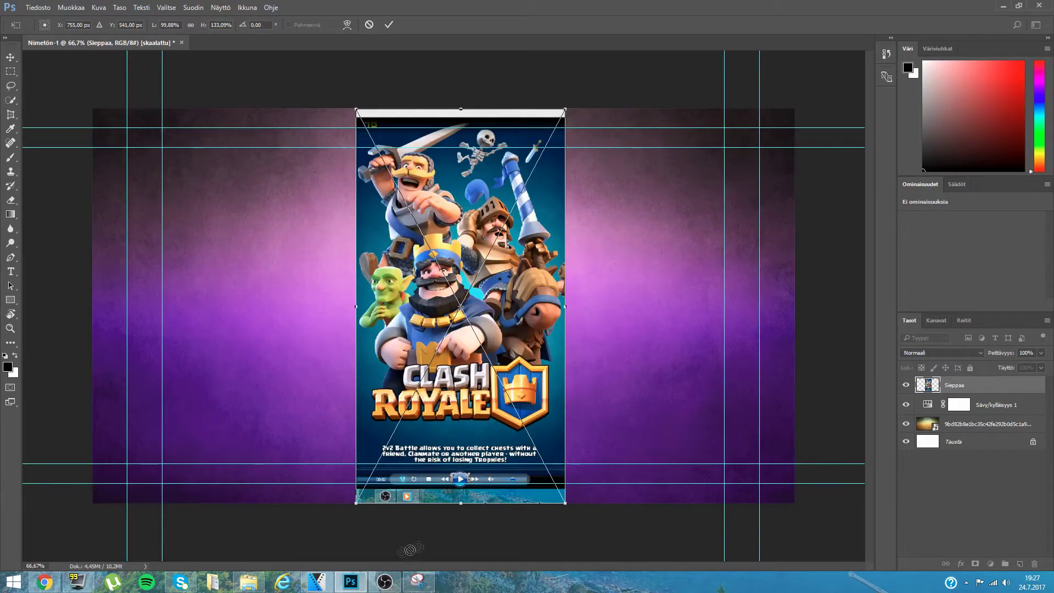
pyautogui.rightClick(529, 247)
pyautogui.press('Return')
pyautogui.press('t')
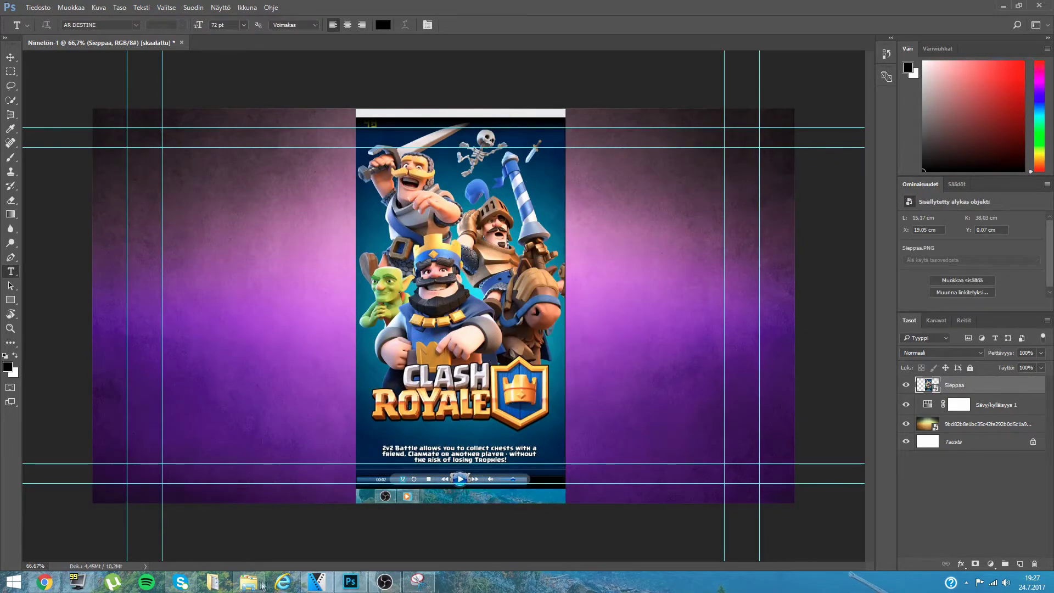
# - Drop the golem image from File Explorer onto the canvas and move it lower right
pyautogui.click(248, 582)
pyautogui.moveTo(613, 185)
pyautogui.mouseDown()
pyautogui.moveTo(309, 556)
pyautogui.moveTo(522, 346)
pyautogui.mouseUp()
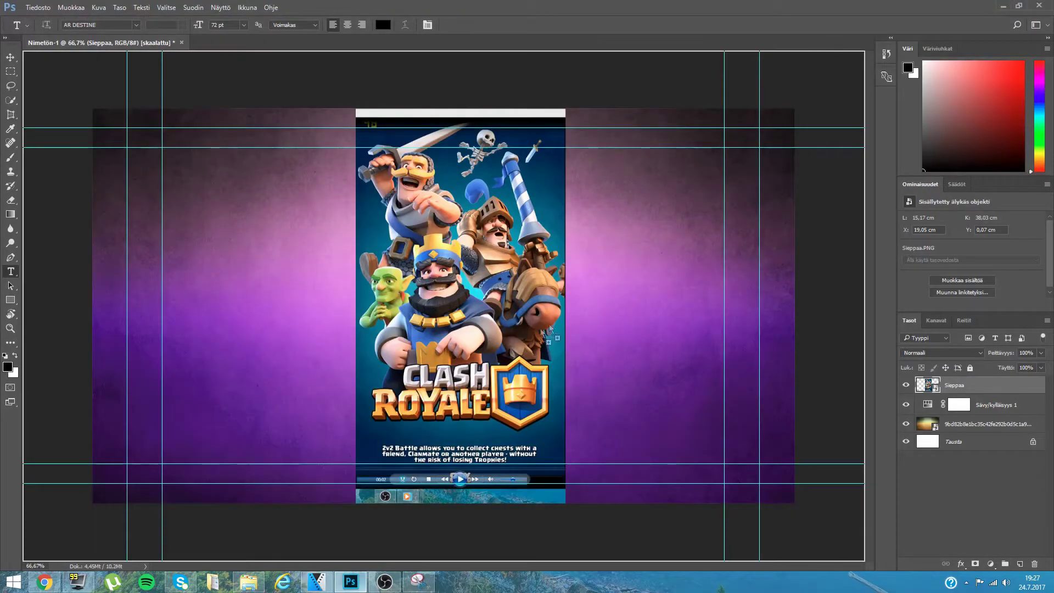
pyautogui.moveTo(673, 359); pyautogui.dragTo(673, 360)
pyautogui.moveTo(628, 300)
pyautogui.mouseDown()
pyautogui.moveTo(711, 412)
pyautogui.moveTo(740, 411)
pyautogui.mouseUp()
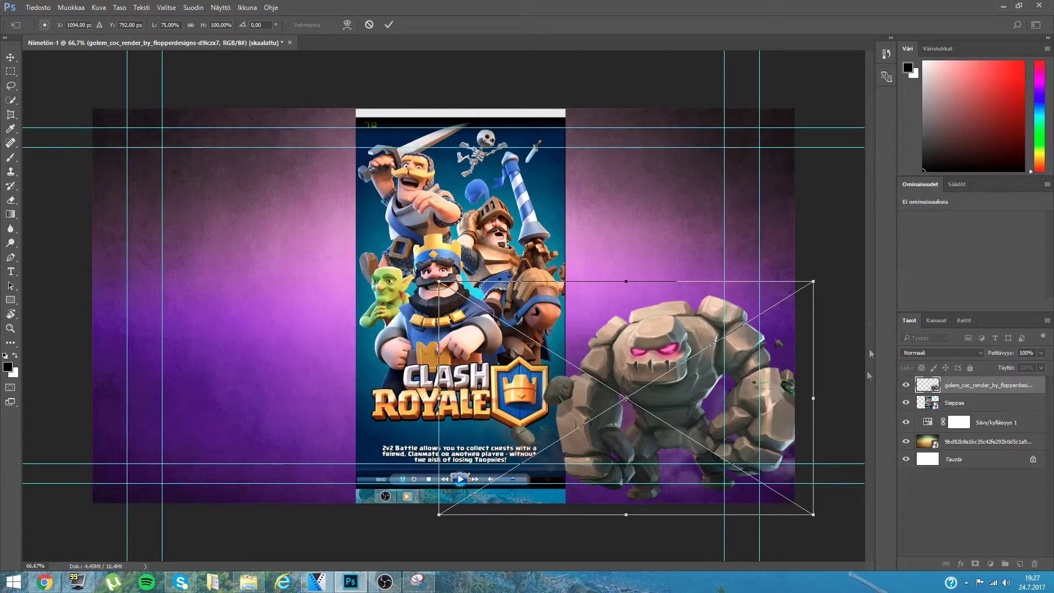
# - Shrink the golem to about 58% and commit it in the bottom-right corner
pyautogui.moveTo(816, 279); pyautogui.dragTo(772, 307)
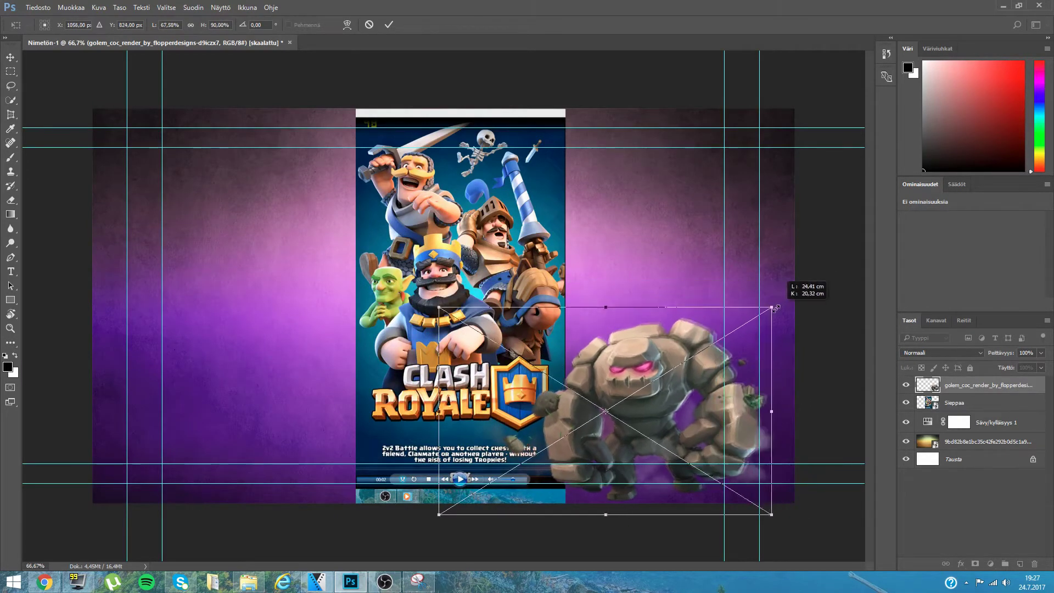
pyautogui.moveTo(673, 408); pyautogui.dragTo(719, 413)
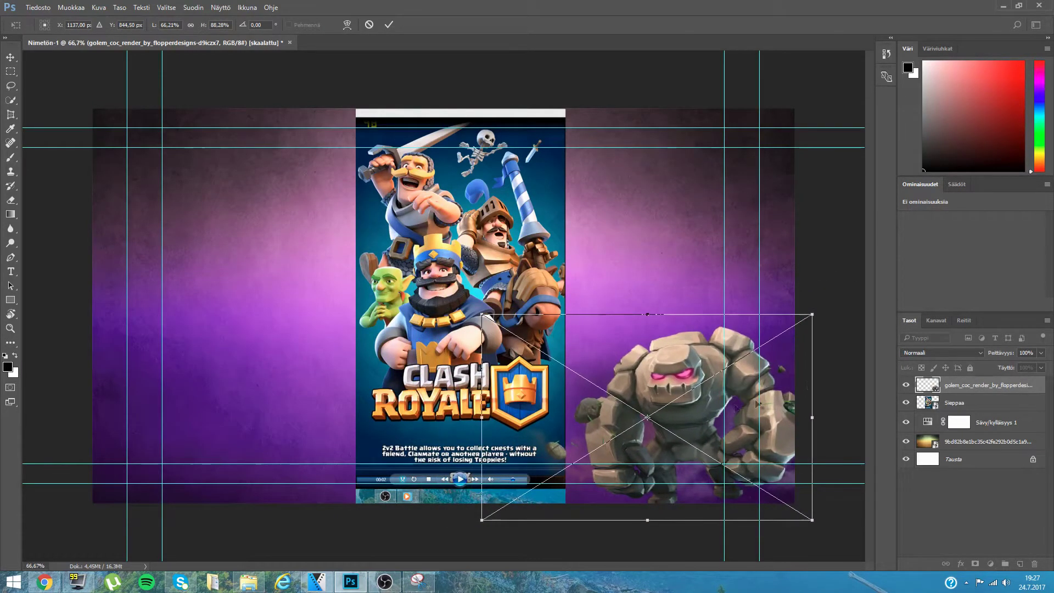
pyautogui.moveTo(812, 315); pyautogui.dragTo(774, 338)
pyautogui.moveTo(702, 425); pyautogui.dragTo(727, 421)
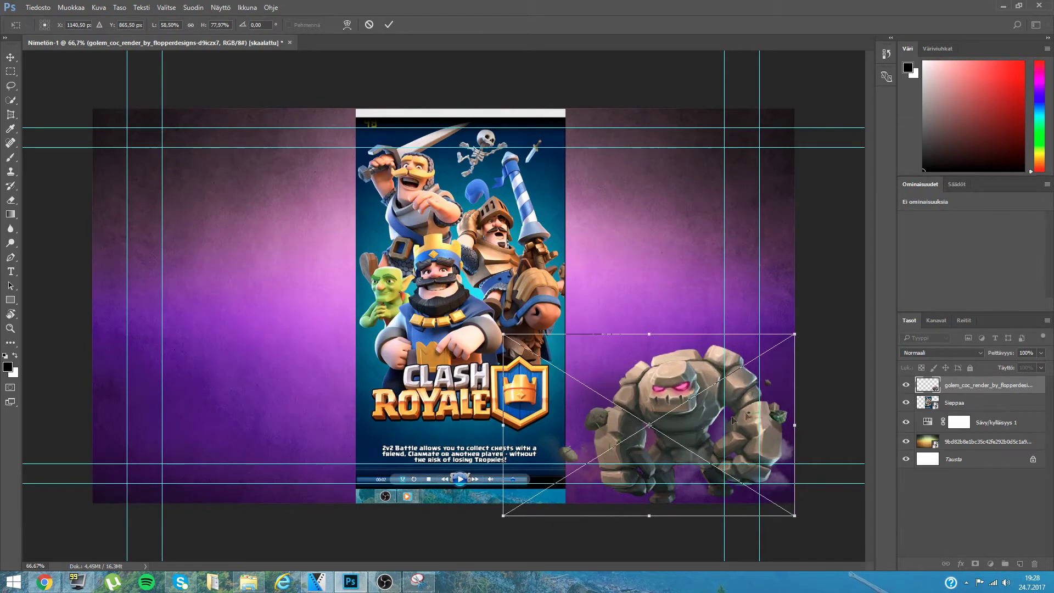
pyautogui.rightClick(687, 426)
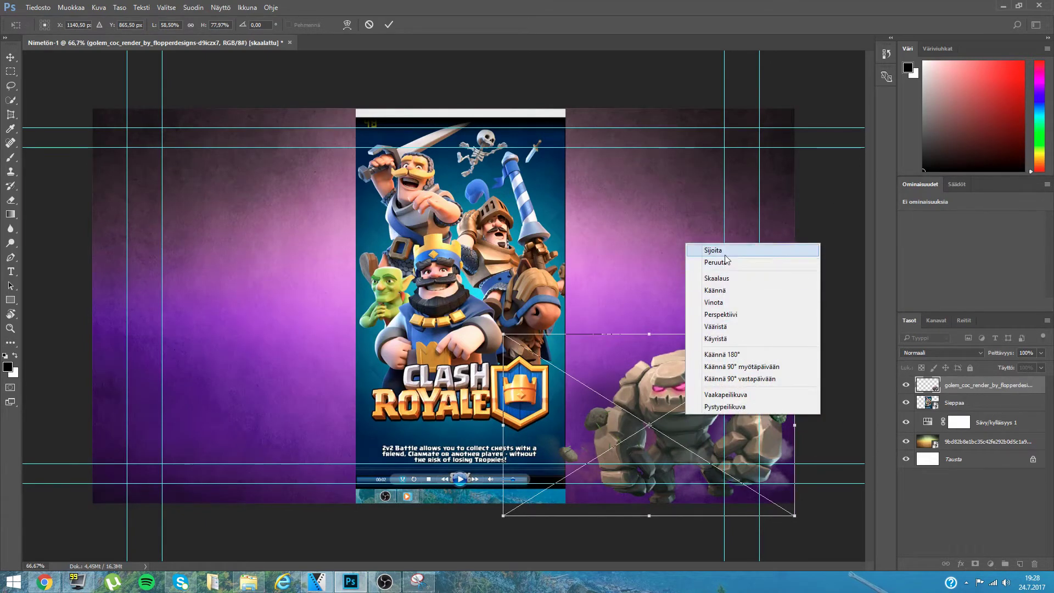
pyautogui.press('Return')
pyautogui.press('t')
pyautogui.click(257, 586)
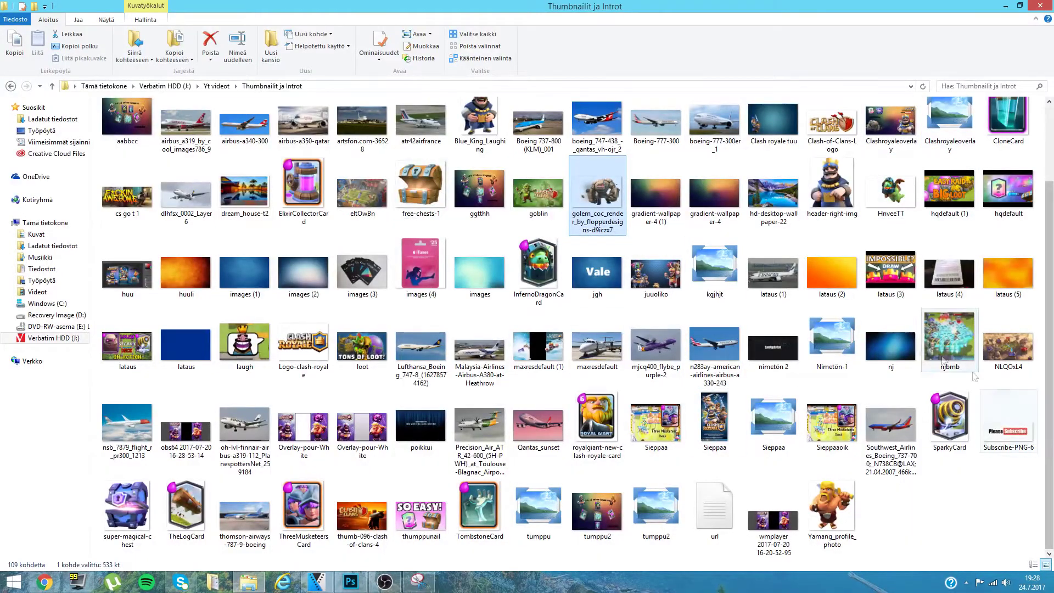
# - Place ElixirCollectorCard tilted about −22° beside the golem, with its layer below the golem
pyautogui.moveTo(316, 187); pyautogui.dragTo(705, 234)
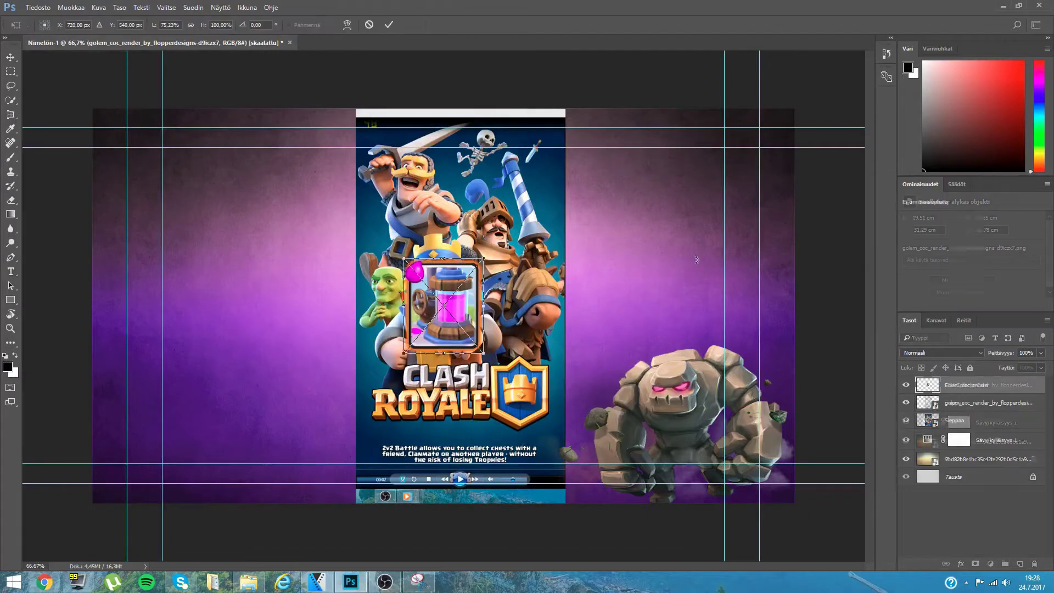
pyautogui.moveTo(471, 305); pyautogui.dragTo(708, 278)
pyautogui.moveTo(687, 208)
pyautogui.mouseDown()
pyautogui.moveTo(648, 218)
pyautogui.moveTo(683, 258)
pyautogui.moveTo(610, 344)
pyautogui.mouseUp()
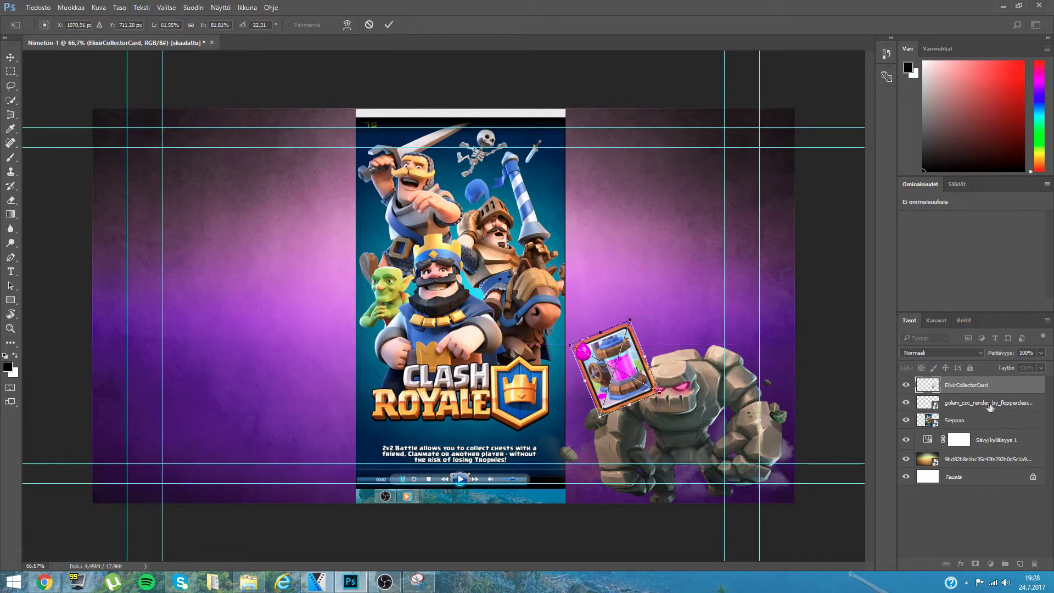
pyautogui.rightClick(605, 340)
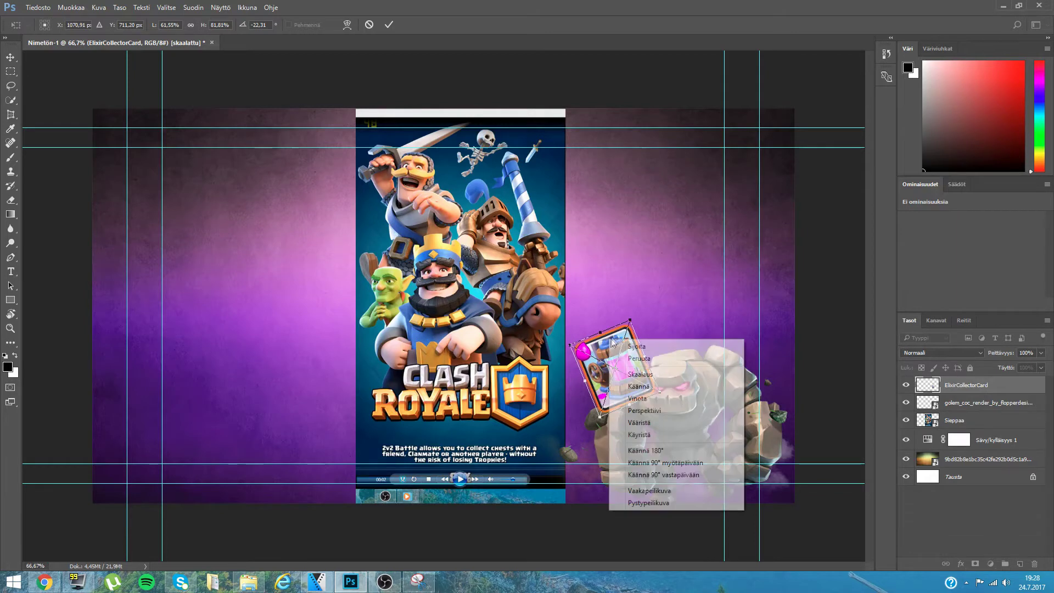
pyautogui.press('Return')
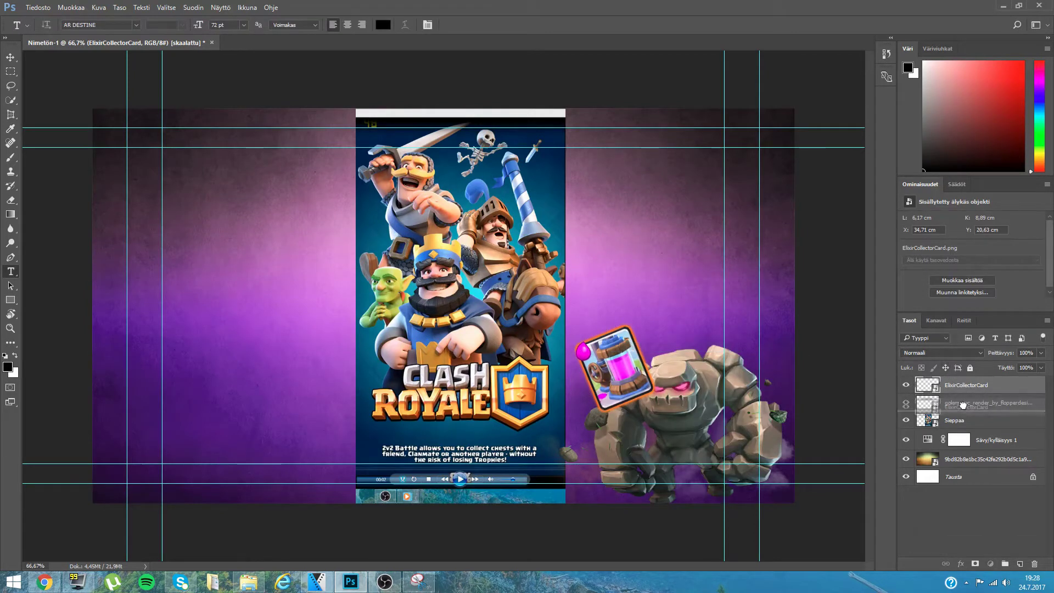
pyautogui.moveTo(964, 387); pyautogui.dragTo(965, 411)
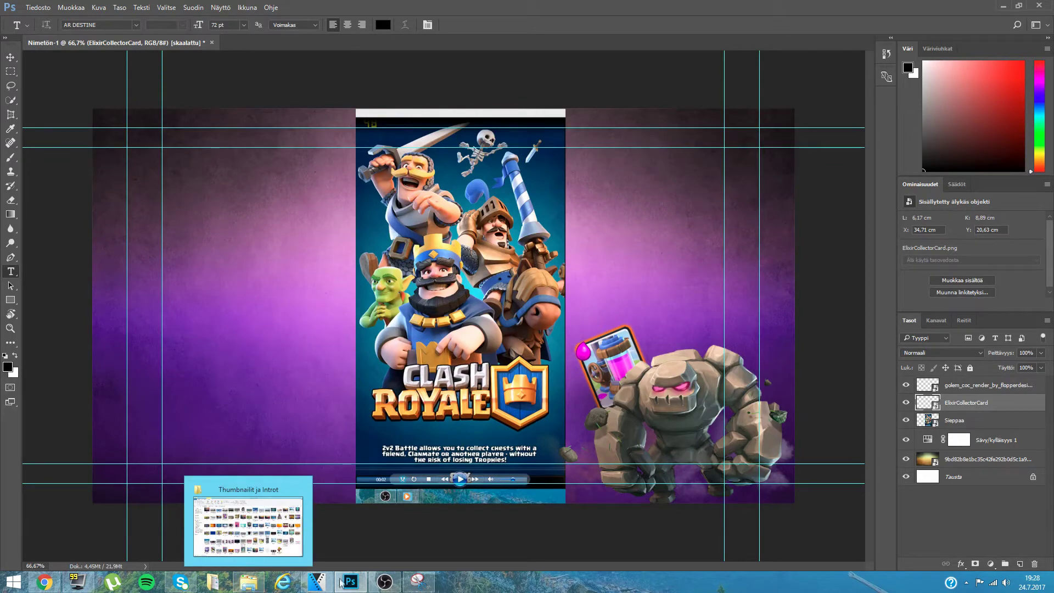
# - Switch between File Explorer and Photoshop while picking up an image file
pyautogui.click(248, 585)
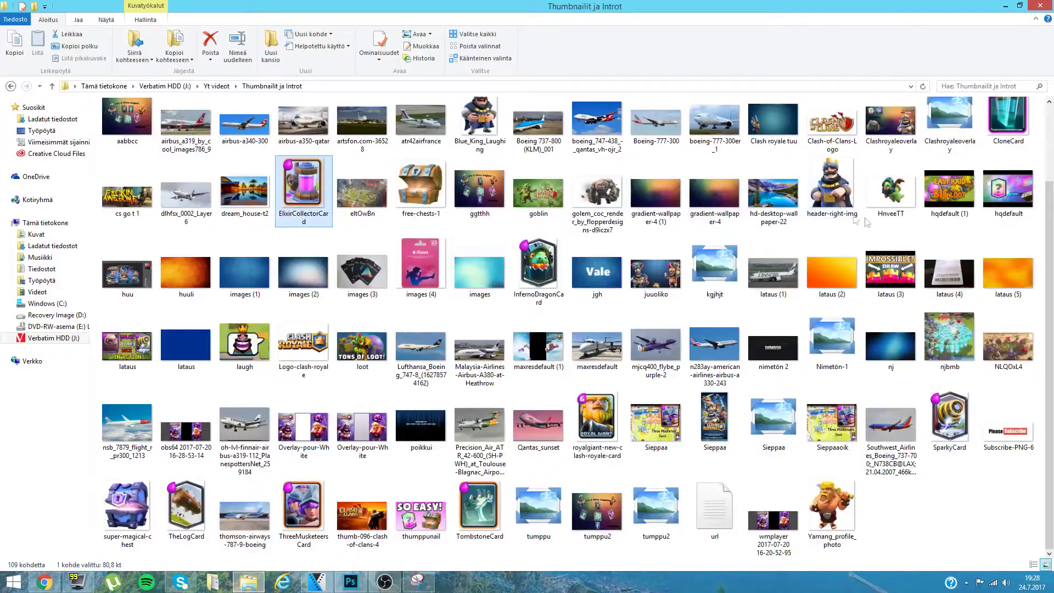
pyautogui.click(316, 582)
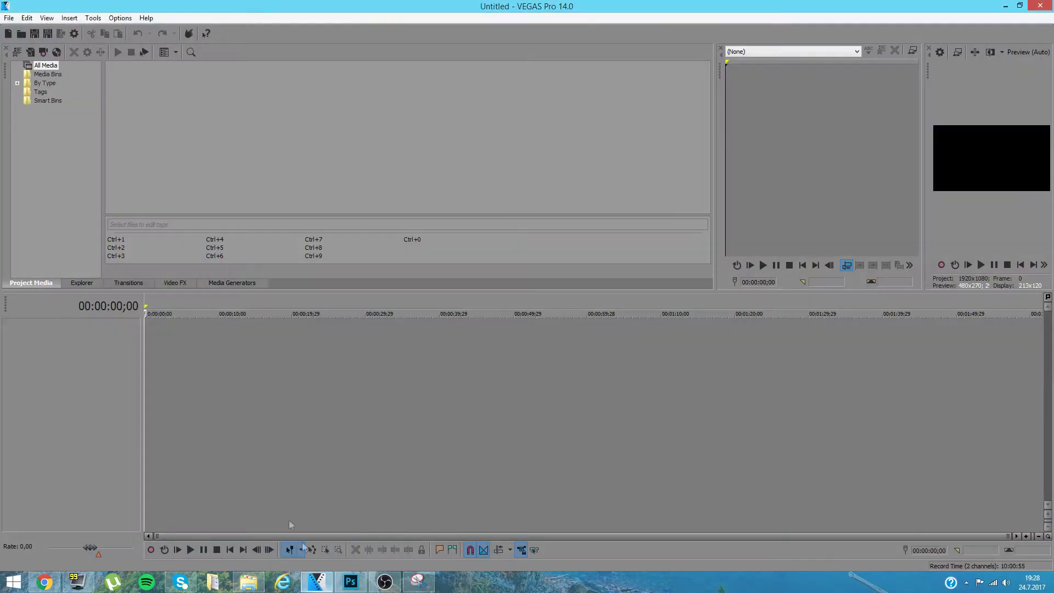
pyautogui.moveTo(291, 526); pyautogui.dragTo(361, 588)
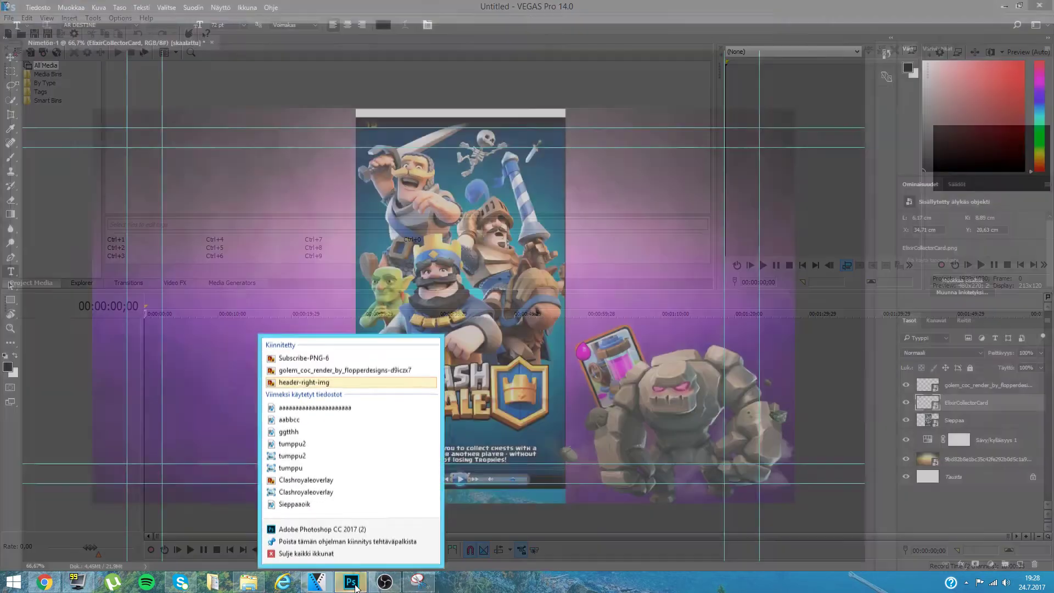
pyautogui.moveTo(360, 588); pyautogui.dragTo(431, 276)
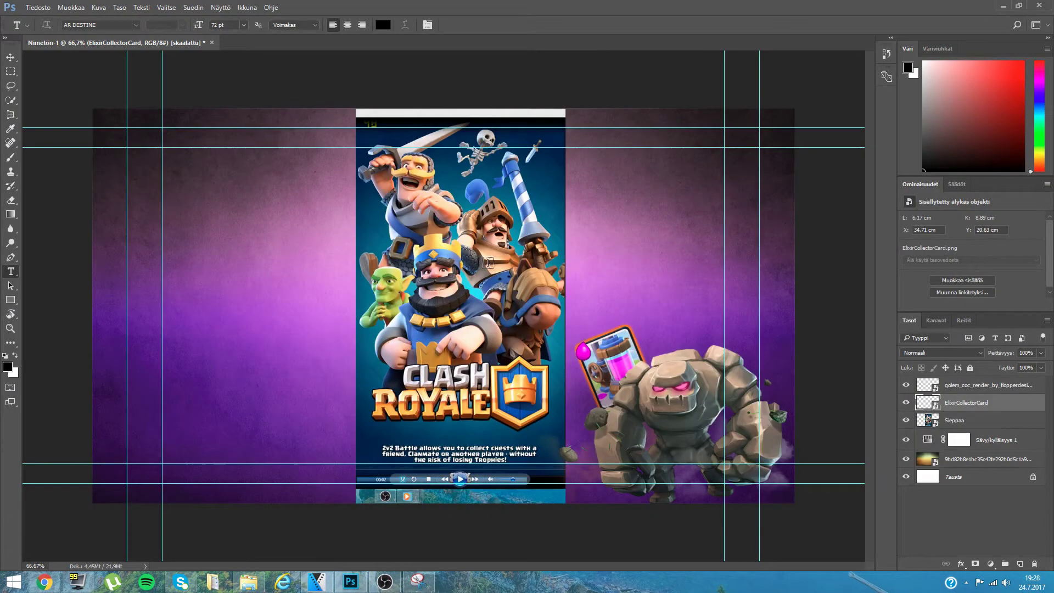
pyautogui.click(248, 582)
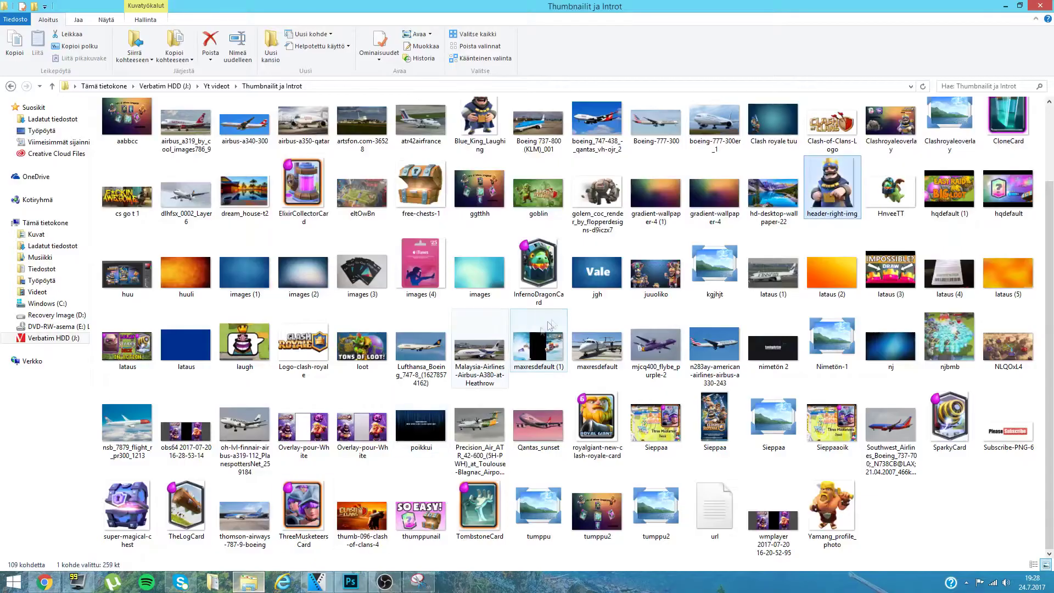
# - Place Blue_King_Laughing at about 28% on the thumbnail's left side and commit
pyautogui.moveTo(471, 262); pyautogui.dragTo(269, 349)
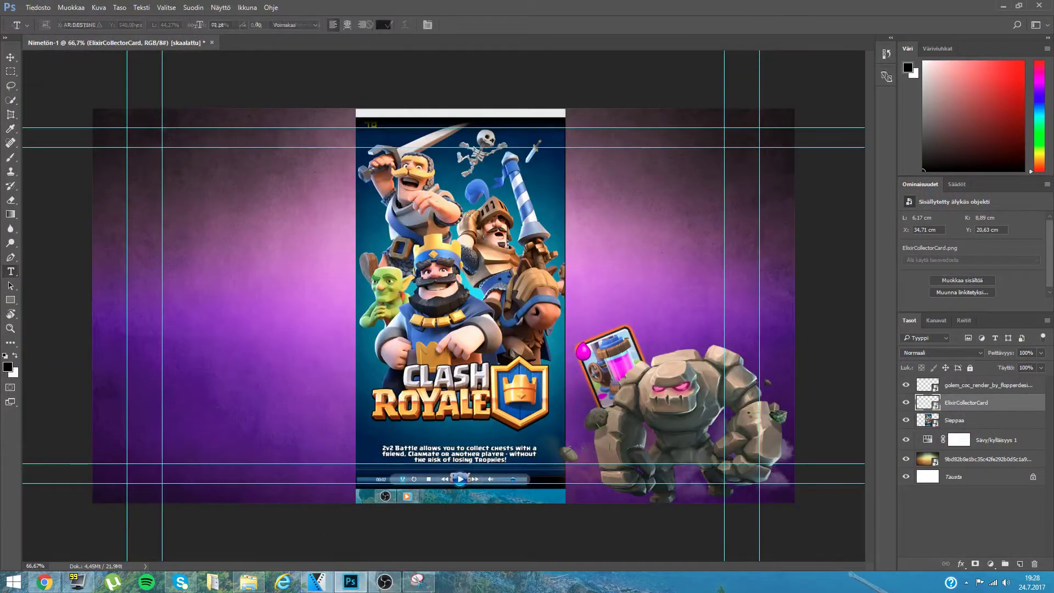
pyautogui.moveTo(628, 115); pyautogui.dragTo(490, 256)
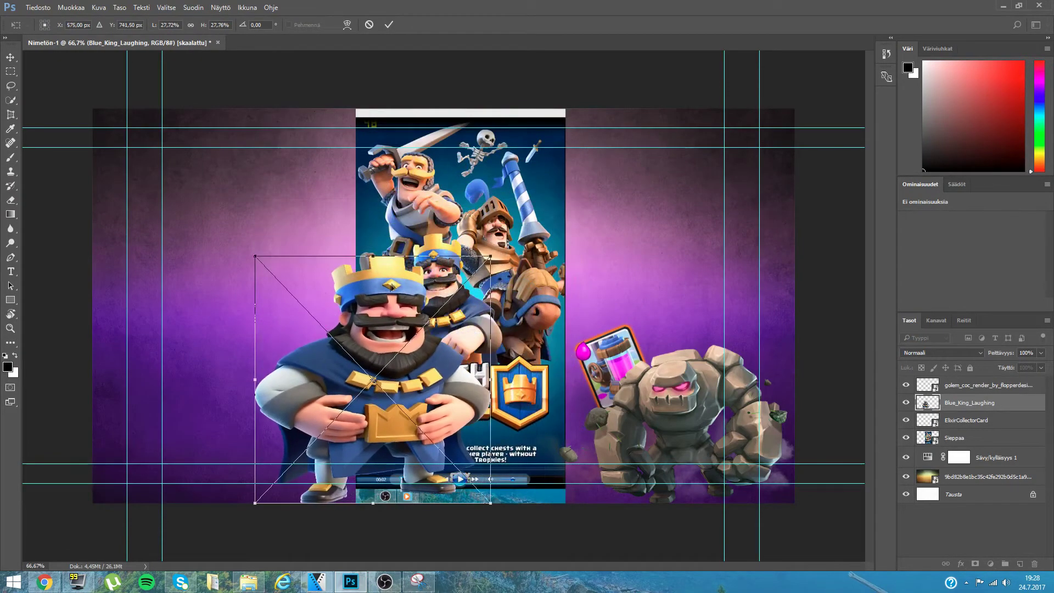
pyautogui.moveTo(384, 298); pyautogui.dragTo(249, 297)
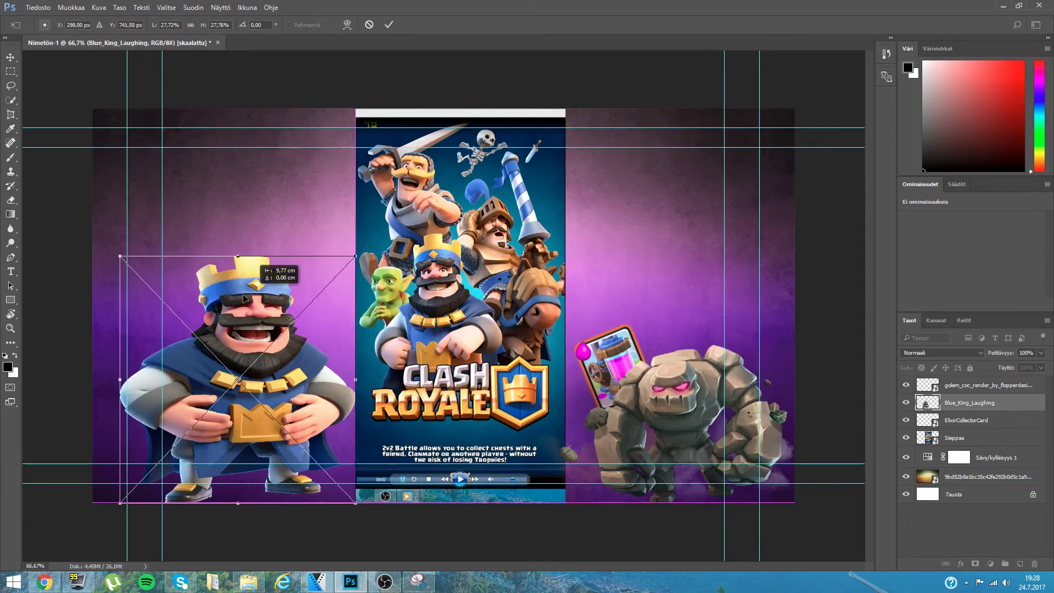
pyautogui.rightClick(294, 306)
pyautogui.press('Return')
pyautogui.click(248, 582)
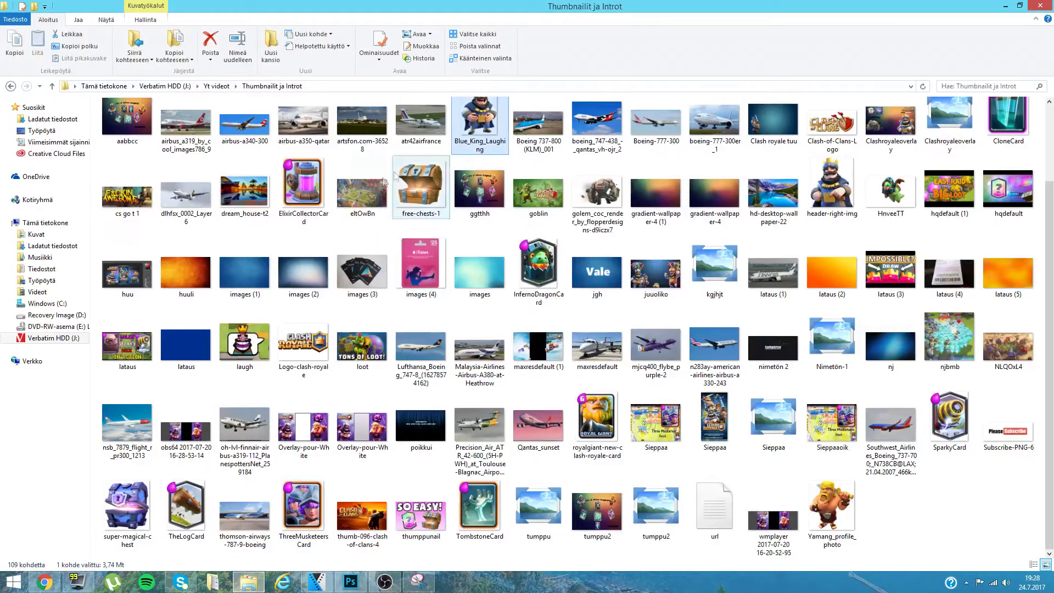
# - Place Subscribe-PNG-6 at about 61% in the upper left above the king and commit
pyautogui.scroll(2, 879, 368)
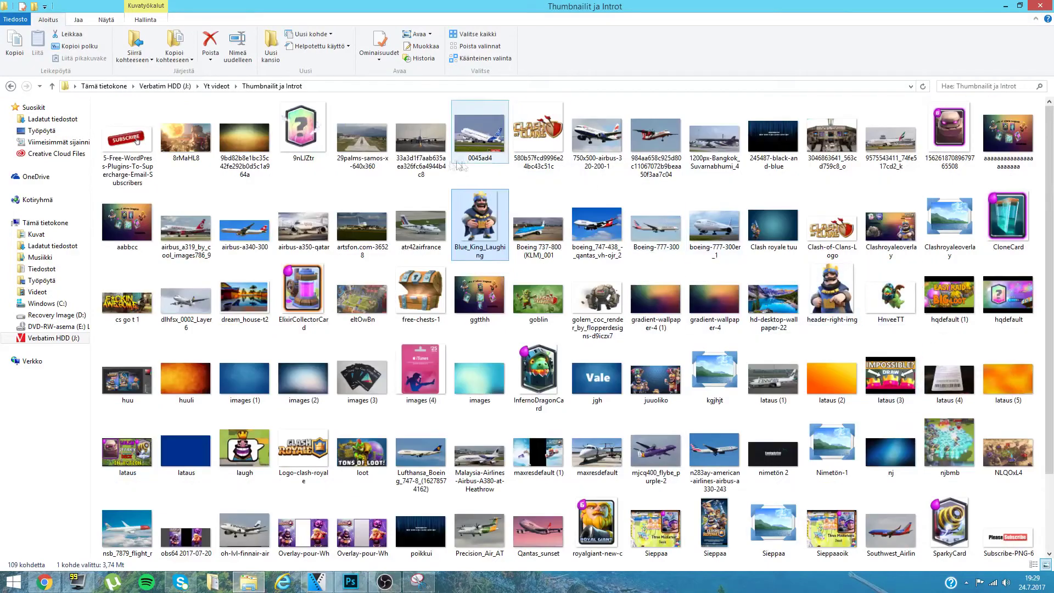
pyautogui.scroll(-2, 521, 318)
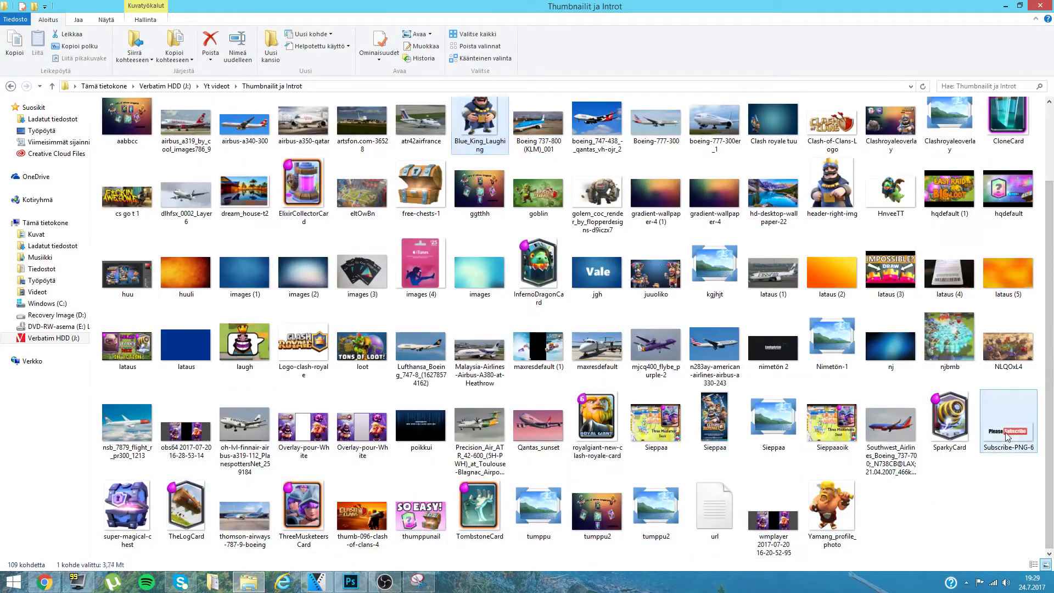
pyautogui.moveTo(1007, 436); pyautogui.dragTo(254, 581)
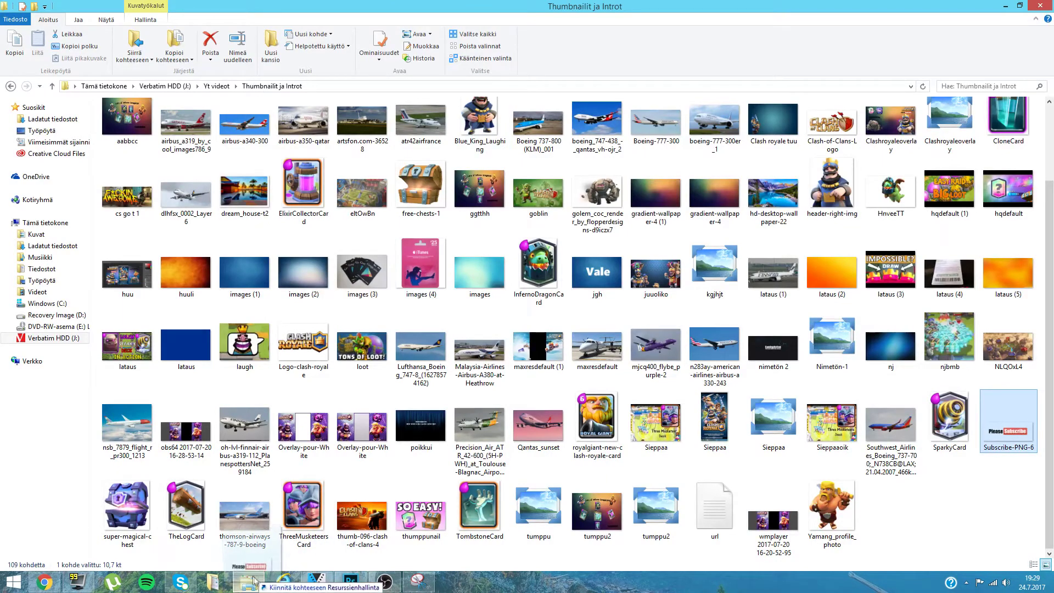
pyautogui.moveTo(254, 581)
pyautogui.mouseDown()
pyautogui.moveTo(213, 239)
pyautogui.moveTo(239, 216)
pyautogui.mouseUp()
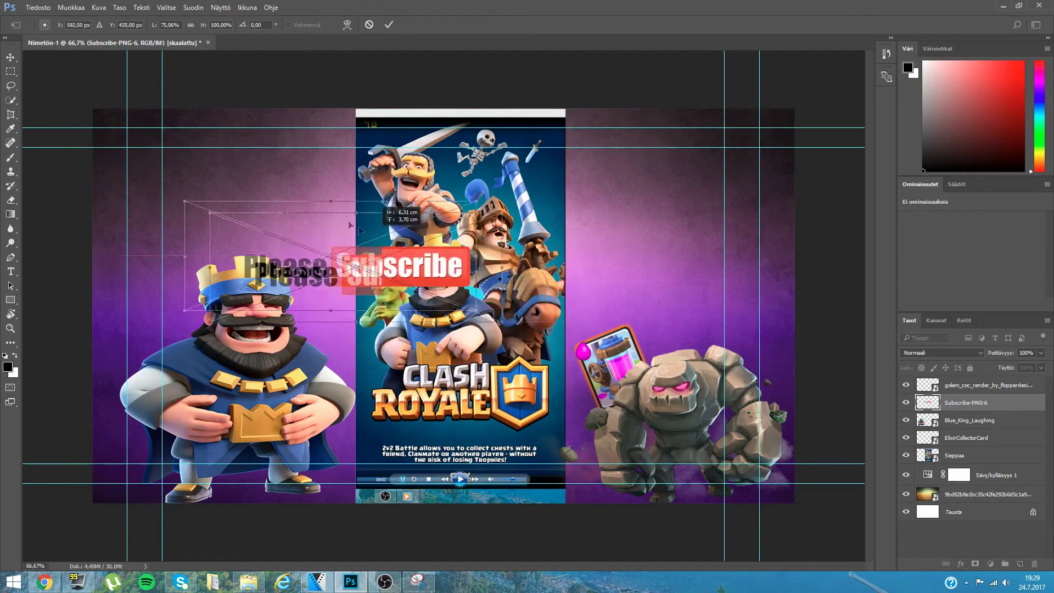
pyautogui.moveTo(494, 254); pyautogui.dragTo(291, 164)
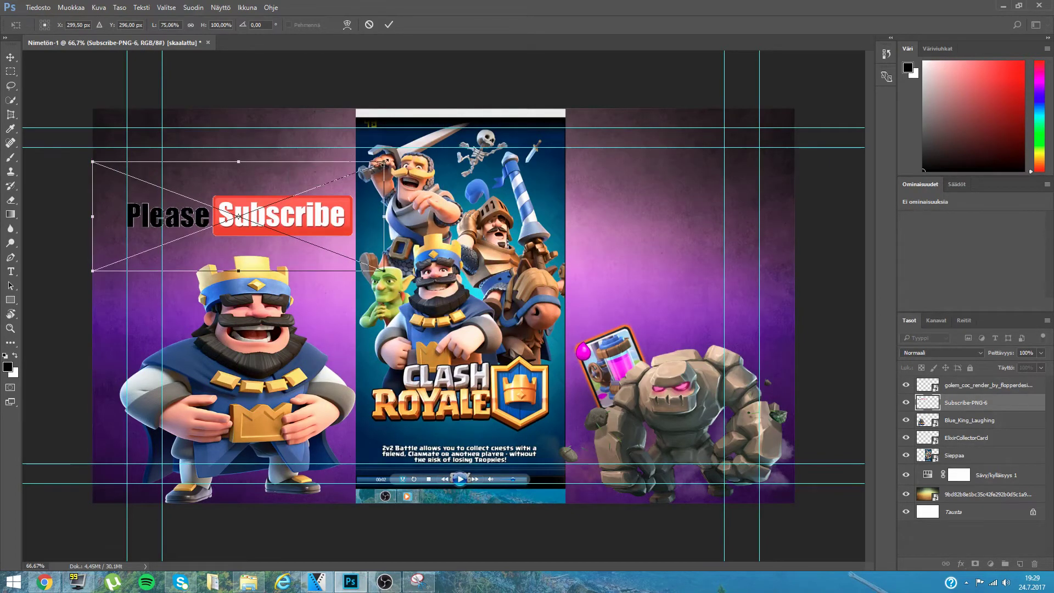
pyautogui.moveTo(386, 162); pyautogui.dragTo(332, 183)
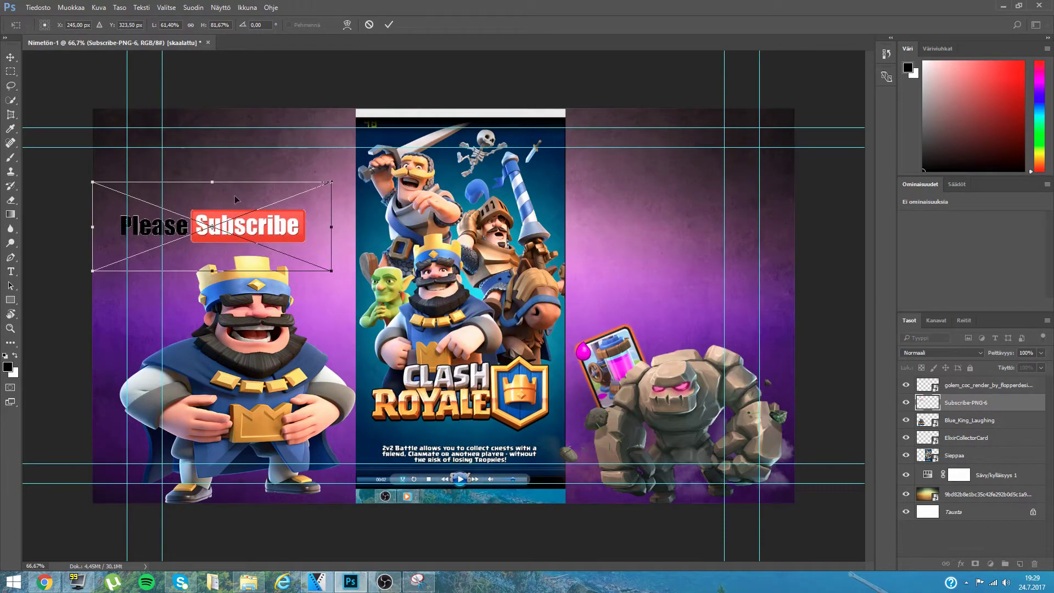
pyautogui.moveTo(235, 196); pyautogui.dragTo(250, 196)
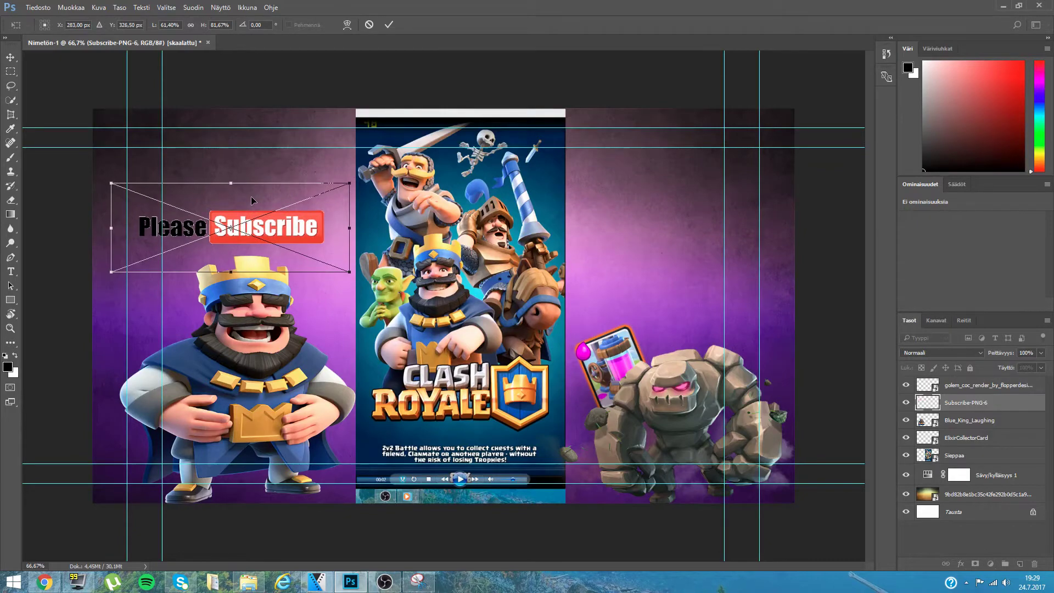
pyautogui.rightClick(286, 232)
pyautogui.press('Return')
pyautogui.press('t')
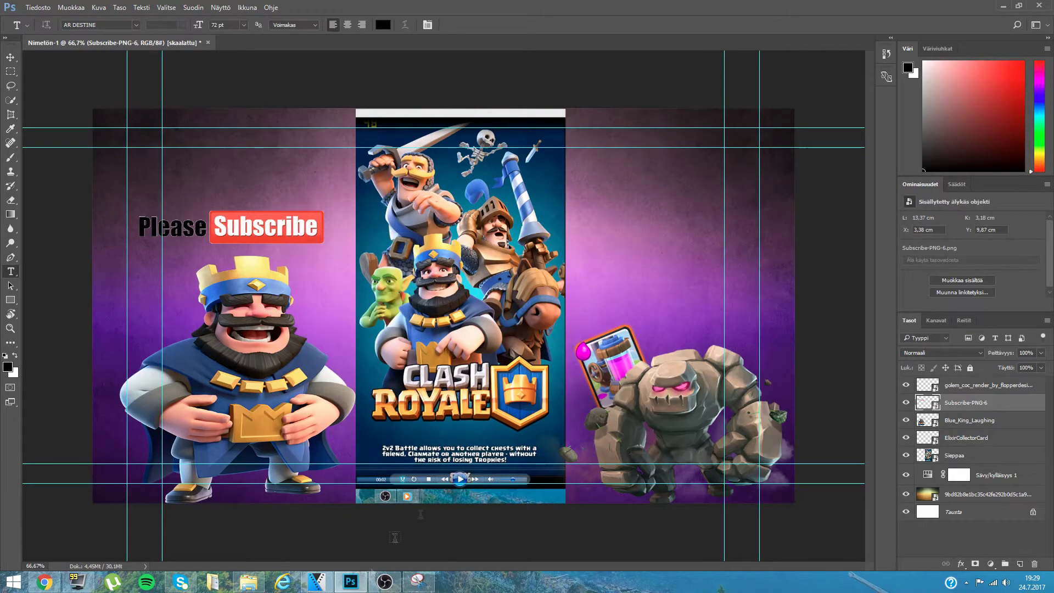
pyautogui.click(257, 589)
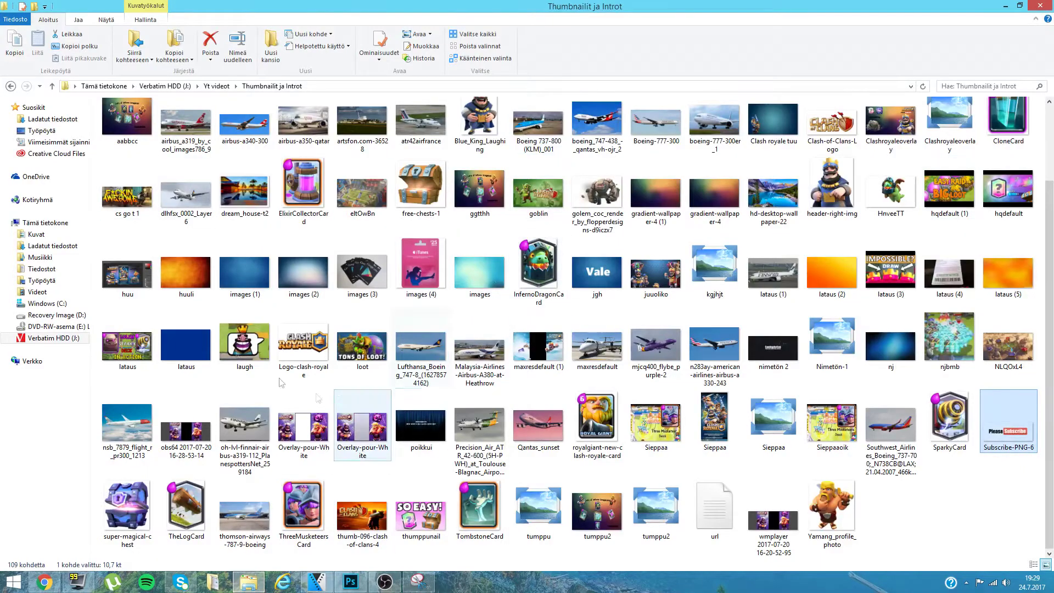
# - Drop the CloneCard image onto the canvas, shrink it, rotate it upright, and commit it beside the elixir card
pyautogui.scroll(2, 167, 237)
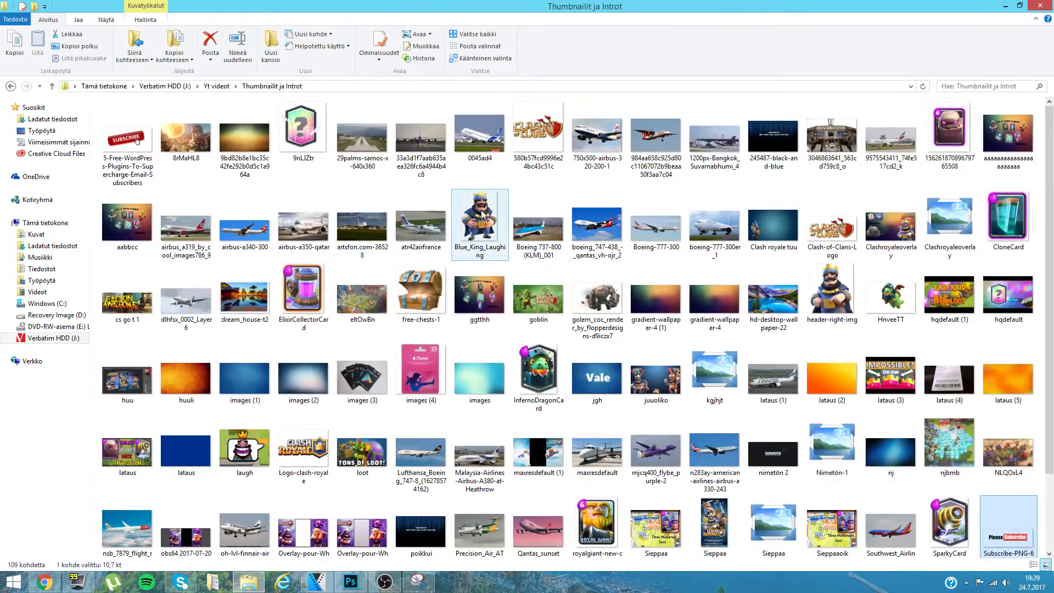
pyautogui.click(1008, 220)
pyautogui.moveTo(301, 574)
pyautogui.mouseDown()
pyautogui.moveTo(341, 588)
pyautogui.moveTo(741, 335)
pyautogui.mouseUp()
pyautogui.moveTo(466, 297); pyautogui.dragTo(747, 304)
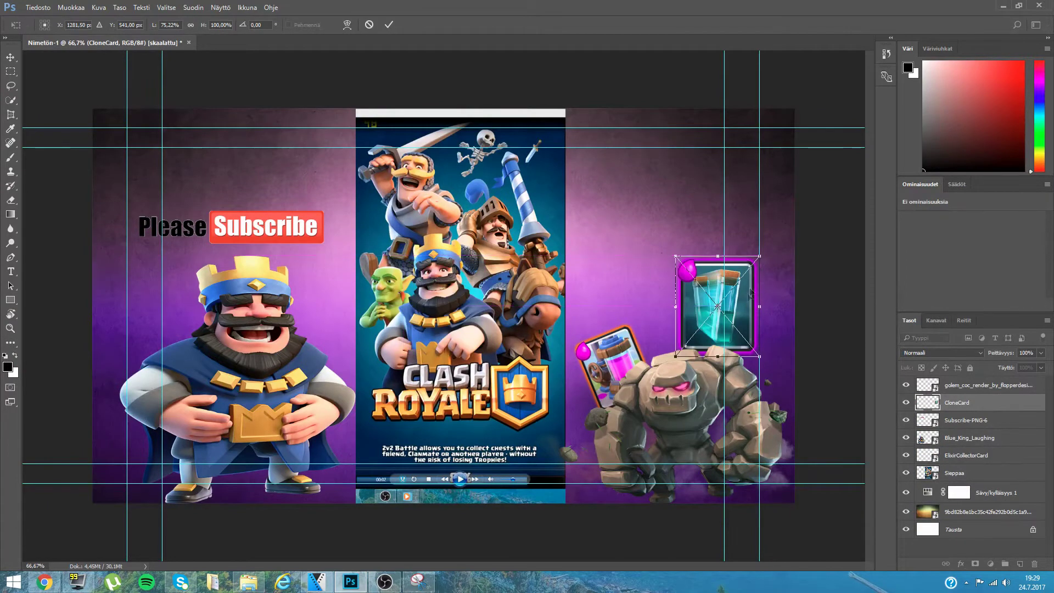
pyautogui.moveTo(759, 253)
pyautogui.mouseDown()
pyautogui.moveTo(741, 278)
pyautogui.moveTo(747, 318)
pyautogui.moveTo(708, 328)
pyautogui.mouseUp()
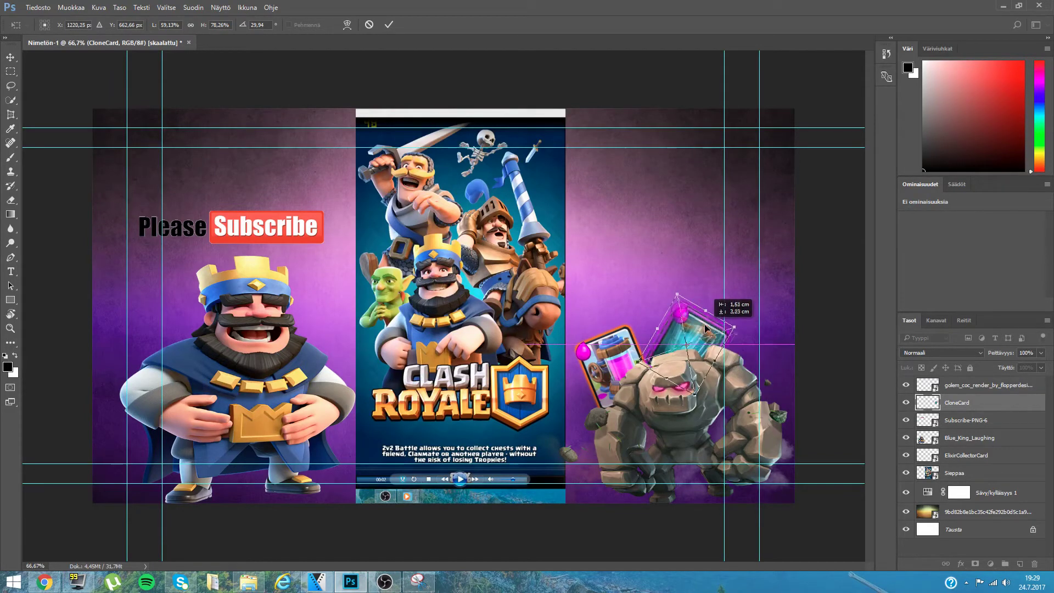
pyautogui.moveTo(701, 301); pyautogui.dragTo(673, 286)
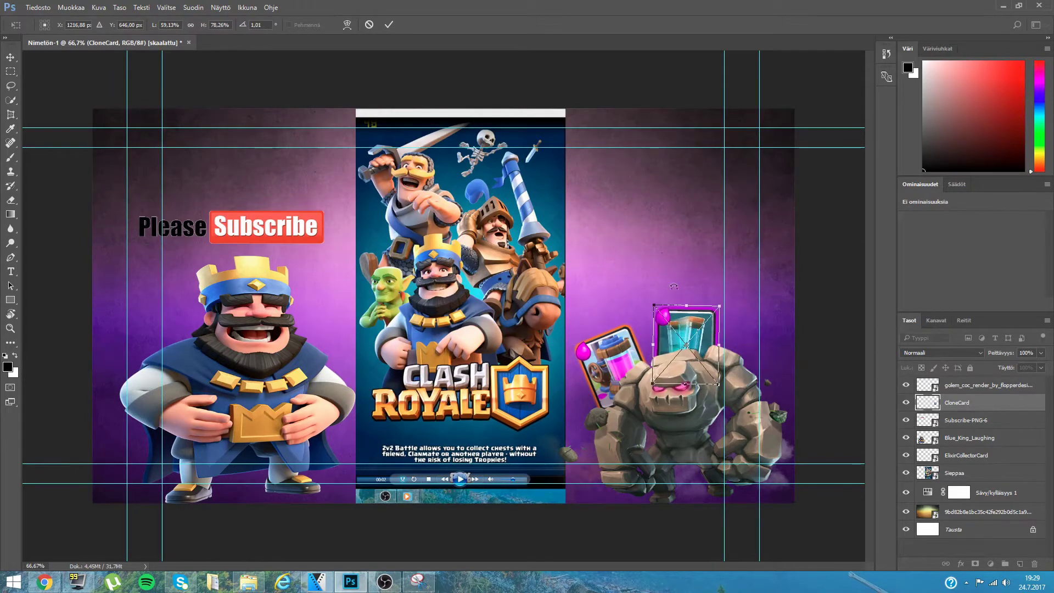
pyautogui.moveTo(694, 325); pyautogui.dragTo(693, 326)
pyautogui.rightClick(693, 321)
pyautogui.click(712, 327)
pyautogui.press('t')
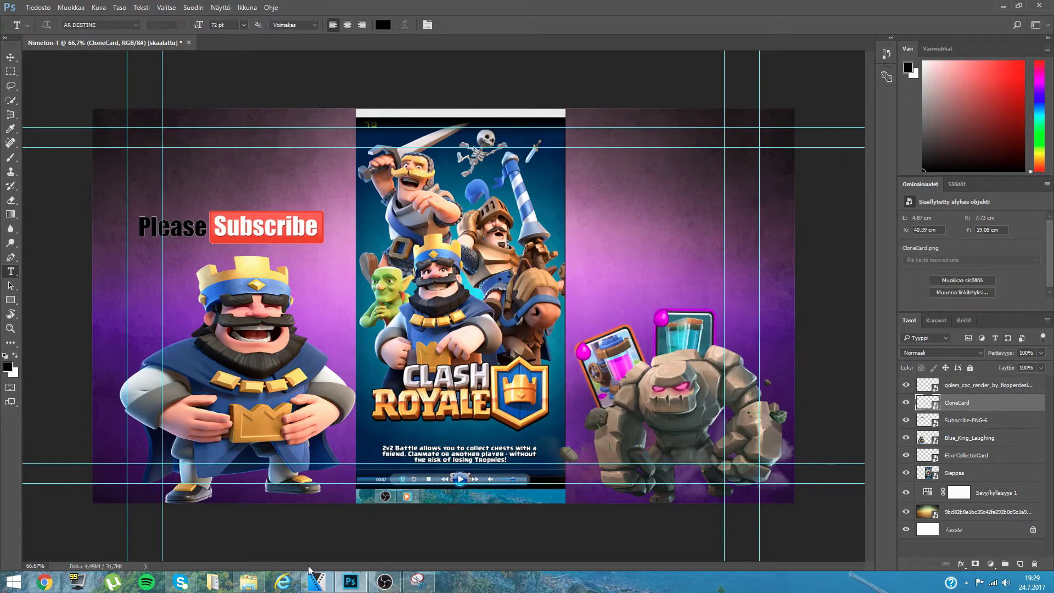
pyautogui.click(259, 586)
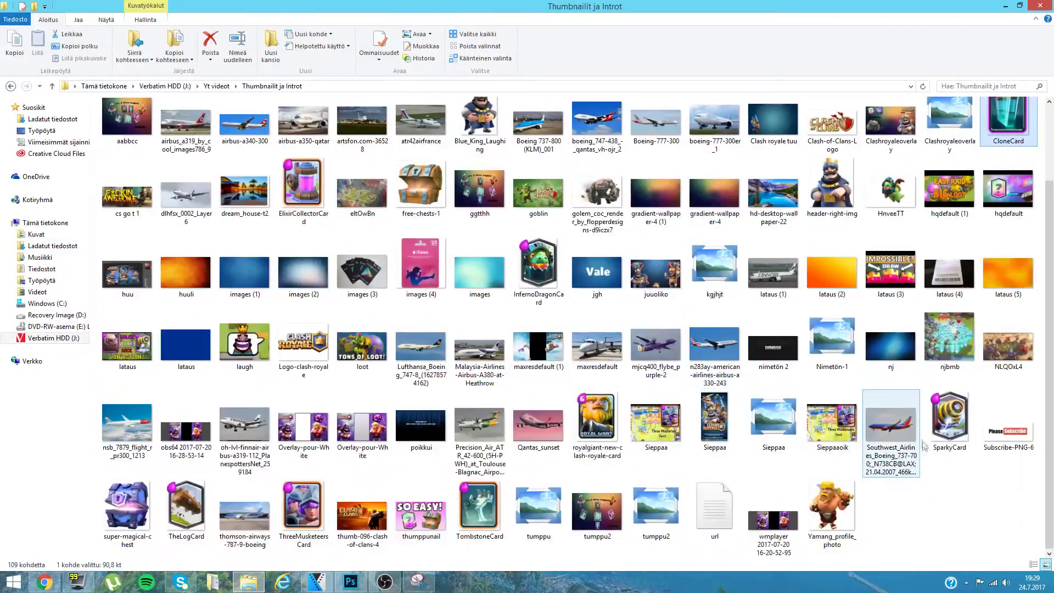
# - Import Yamang_profile_photo as an enlarged barbarian in the upper right and commit it
pyautogui.moveTo(832, 508); pyautogui.dragTo(318, 588)
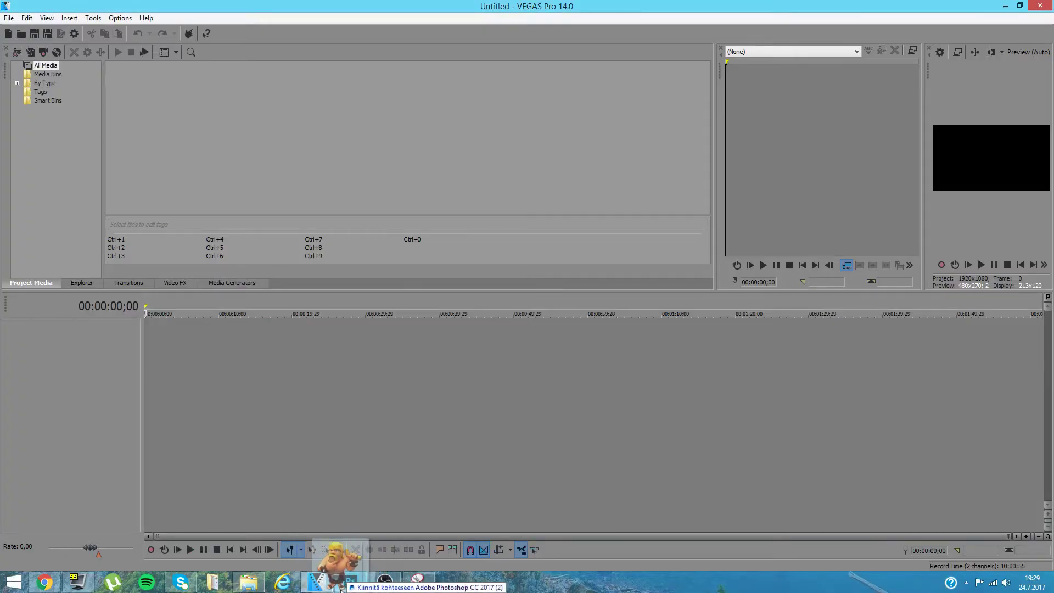
pyautogui.moveTo(317, 588)
pyautogui.mouseDown()
pyautogui.moveTo(378, 567)
pyautogui.moveTo(697, 235)
pyautogui.mouseUp()
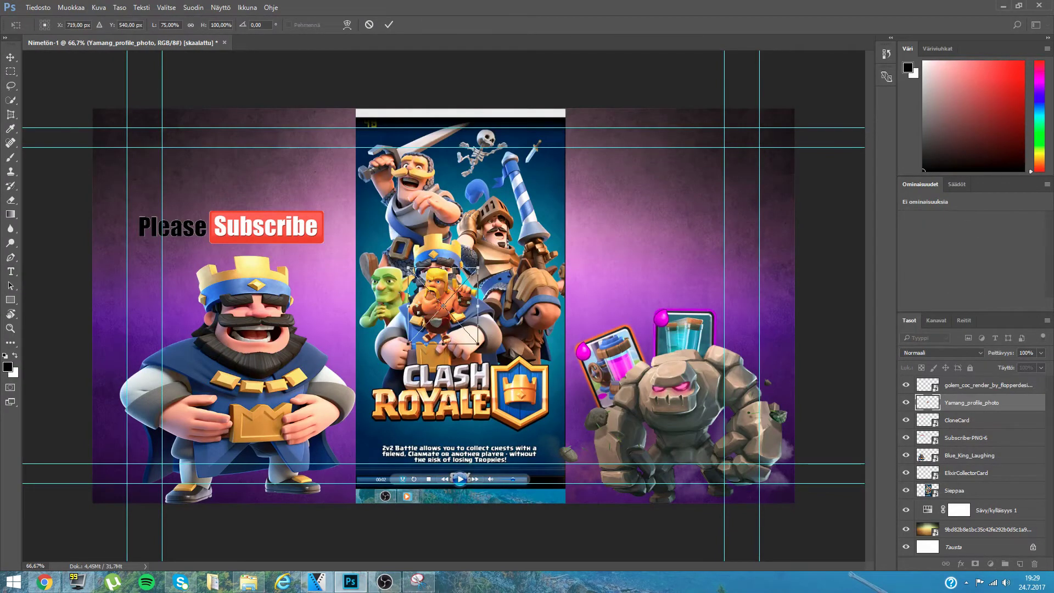
pyautogui.moveTo(443, 306); pyautogui.dragTo(667, 234)
pyautogui.moveTo(704, 197); pyautogui.dragTo(768, 144)
pyautogui.moveTo(708, 180)
pyautogui.mouseDown()
pyautogui.moveTo(719, 218)
pyautogui.moveTo(662, 223)
pyautogui.mouseUp()
pyautogui.moveTo(711, 192); pyautogui.dragTo(730, 172)
pyautogui.moveTo(678, 211)
pyautogui.mouseDown()
pyautogui.moveTo(647, 215)
pyautogui.moveTo(764, 232)
pyautogui.moveTo(778, 252)
pyautogui.moveTo(662, 195)
pyautogui.moveTo(650, 223)
pyautogui.mouseUp()
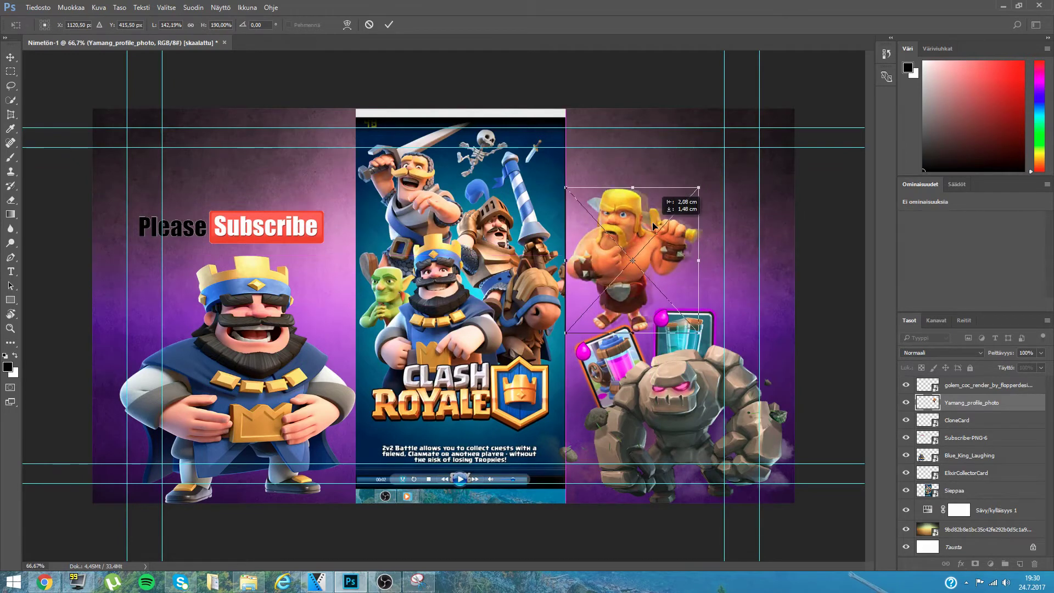
pyautogui.rightClick(650, 221)
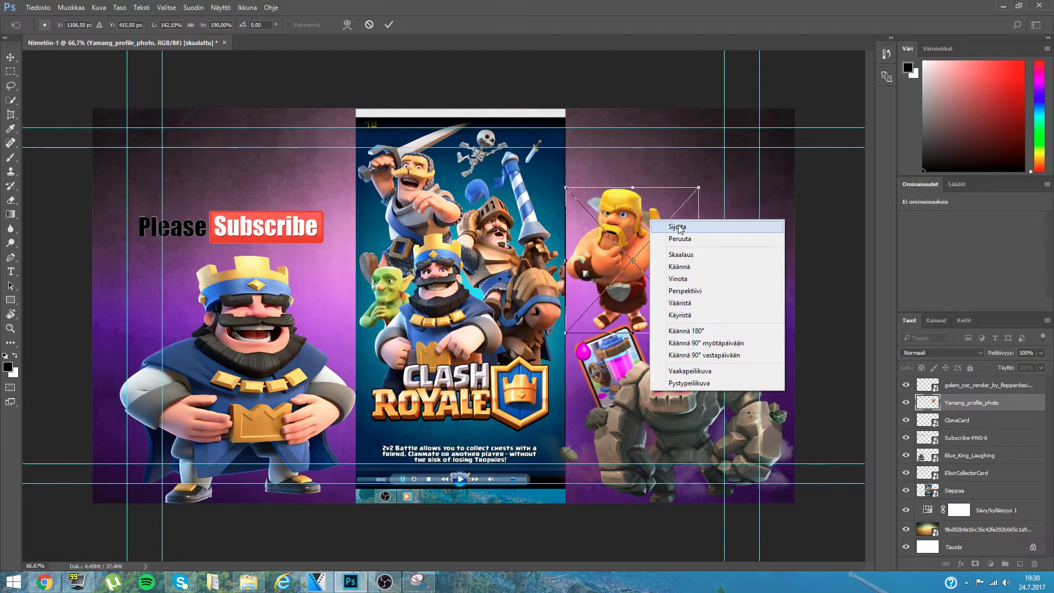
pyautogui.press('Return')
pyautogui.press('t')
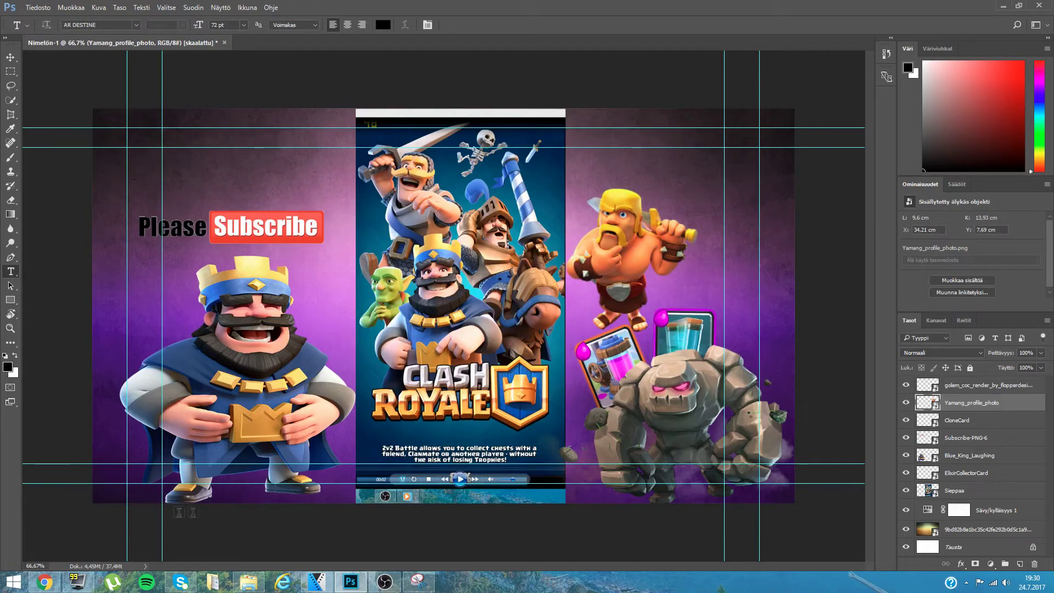
pyautogui.click(249, 583)
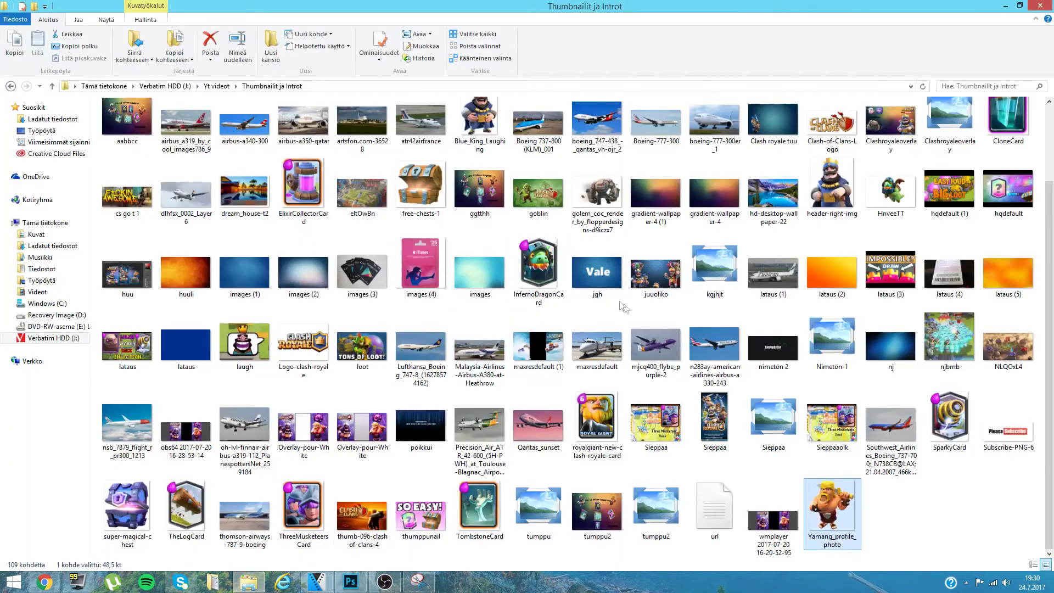
# - Place Logo-clash-royale at about 49% scale in the top left, above the Please Subscribe banner
pyautogui.scroll(2, 832, 316)
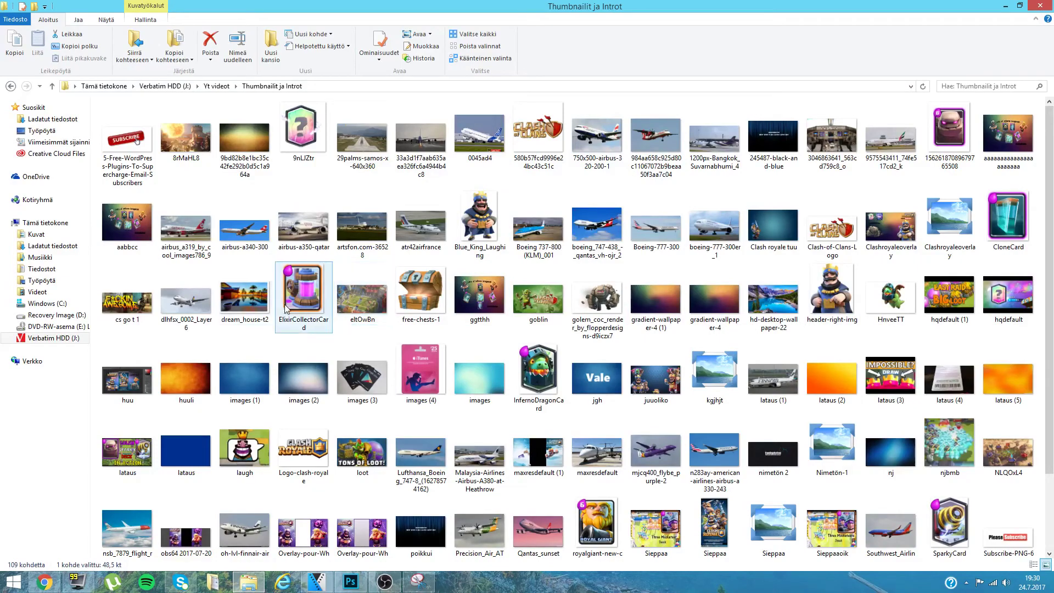
pyautogui.scroll(-2, 494, 329)
pyautogui.moveTo(303, 348)
pyautogui.mouseDown()
pyautogui.moveTo(353, 586)
pyautogui.moveTo(353, 194)
pyautogui.mouseUp()
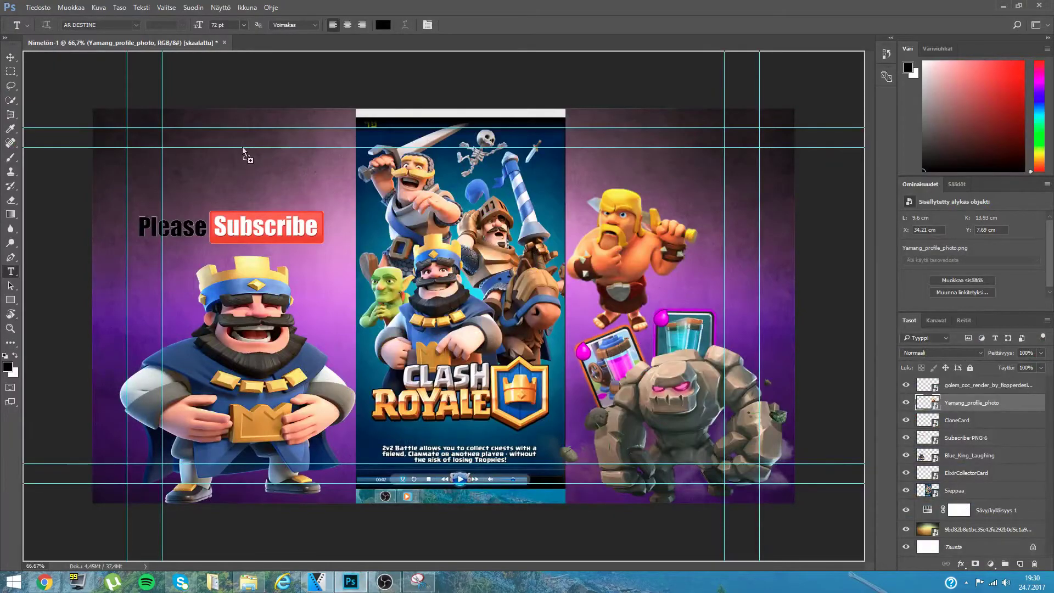
pyautogui.moveTo(244, 150); pyautogui.dragTo(244, 149)
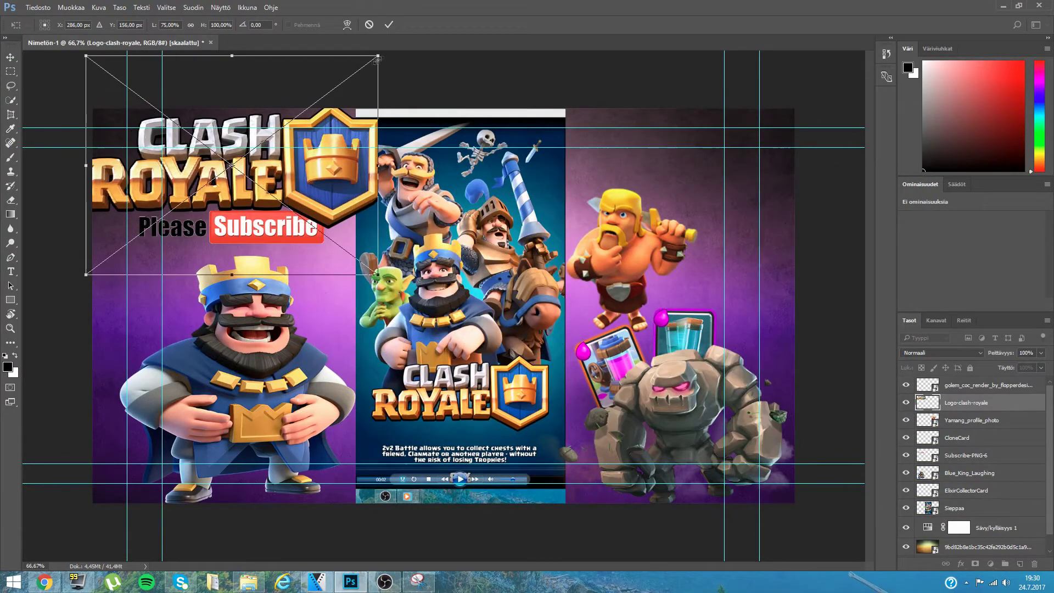
pyautogui.moveTo(382, 53); pyautogui.dragTo(320, 104)
pyautogui.moveTo(257, 111)
pyautogui.mouseDown()
pyautogui.moveTo(273, 127)
pyautogui.moveTo(278, 115)
pyautogui.mouseUp()
pyautogui.moveTo(324, 88); pyautogui.dragTo(304, 105)
pyautogui.moveTo(249, 136); pyautogui.dragTo(273, 122)
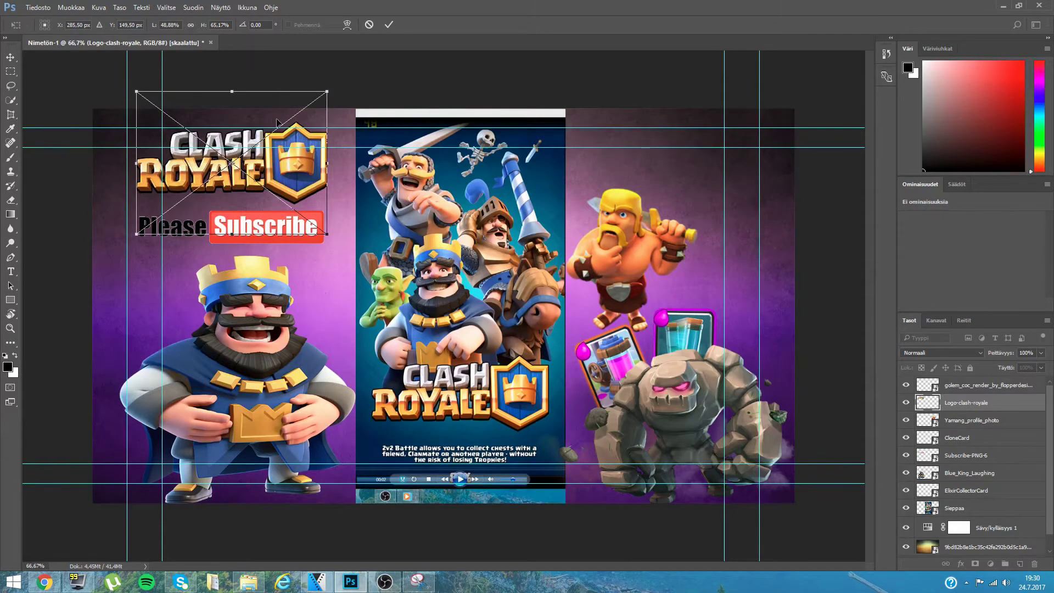
pyautogui.moveTo(243, 112); pyautogui.dragTo(246, 110)
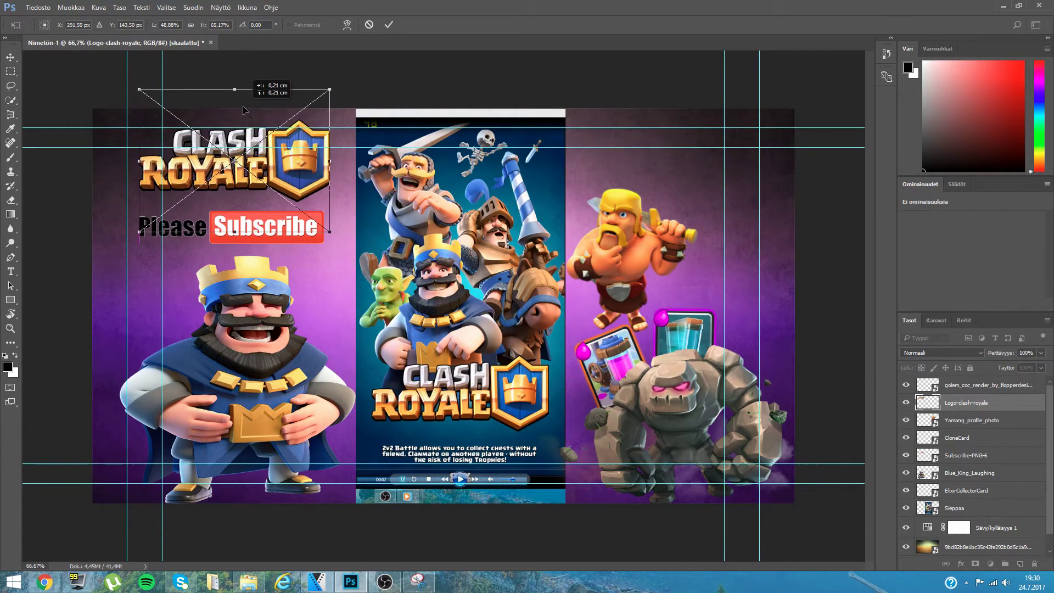
pyautogui.rightClick(251, 117)
pyautogui.click(256, 125)
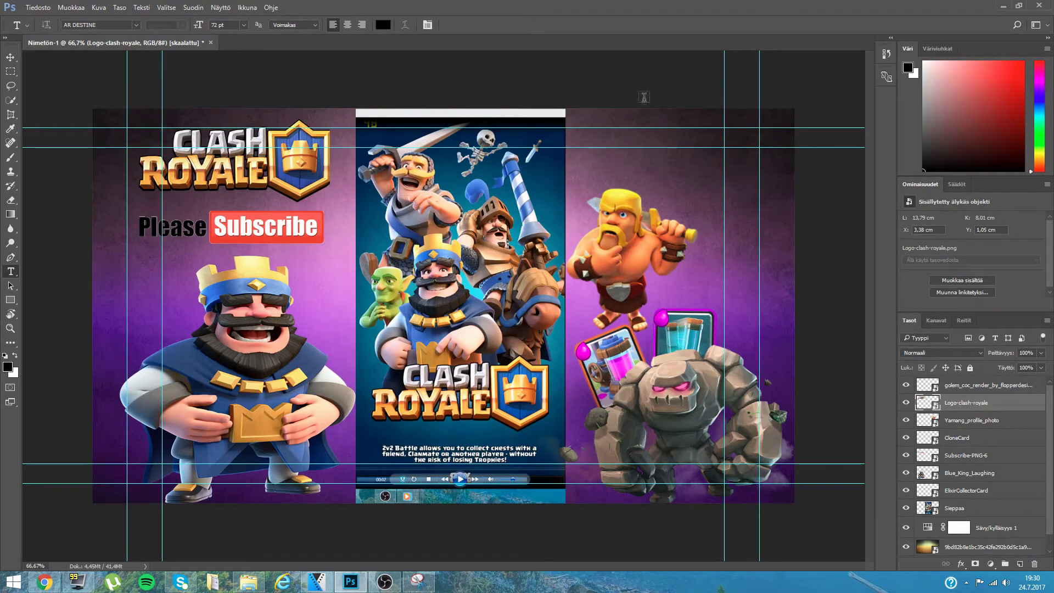
# - Type the text 'GamingNation' in the upper right and select all of it
pyautogui.click(616, 155)
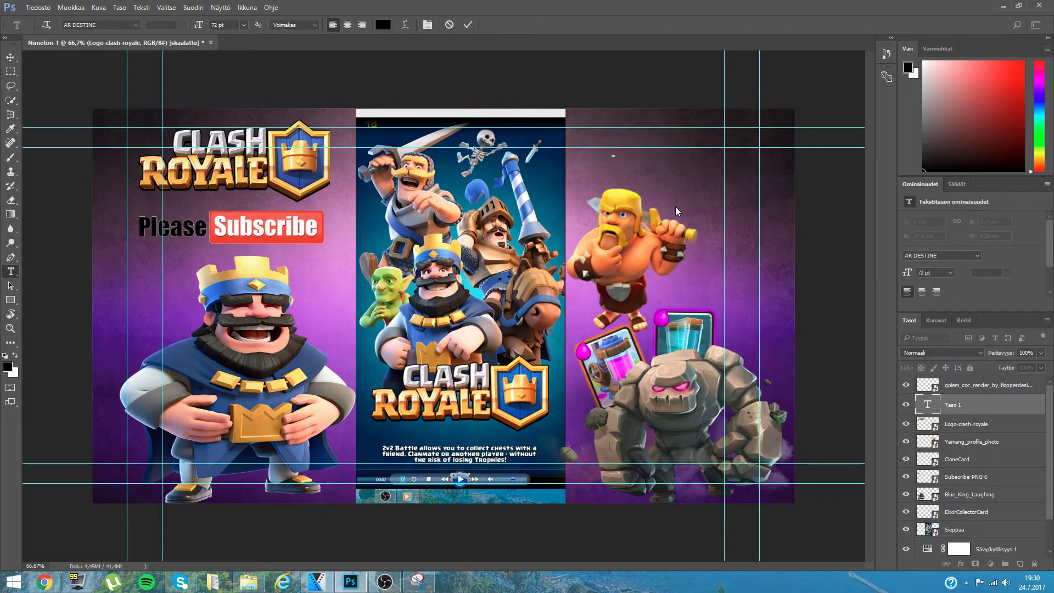
pyautogui.write('GamingNation')
pyautogui.hotkey('ctrl', 'a')
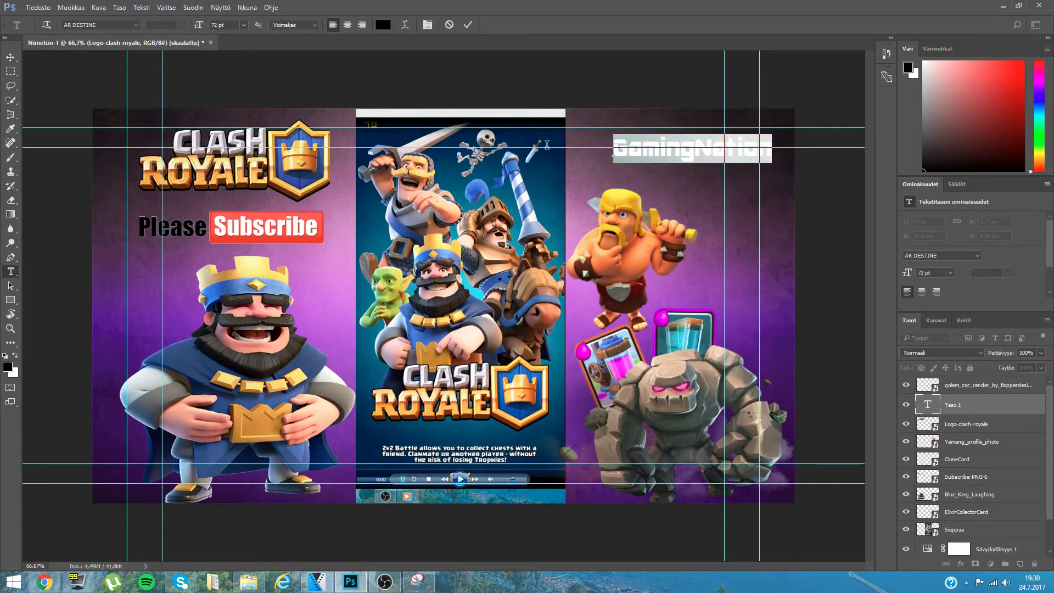
# - Warp the GamingNation text with the Arc style at +20% bend
pyautogui.click(406, 25)
pyautogui.click(476, 409)
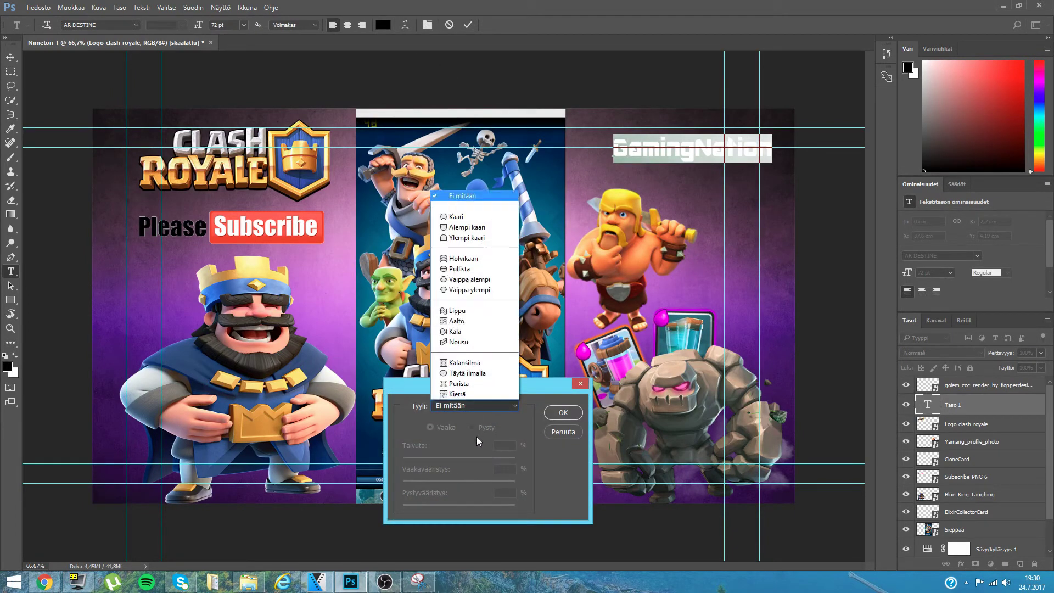
pyautogui.click(452, 218)
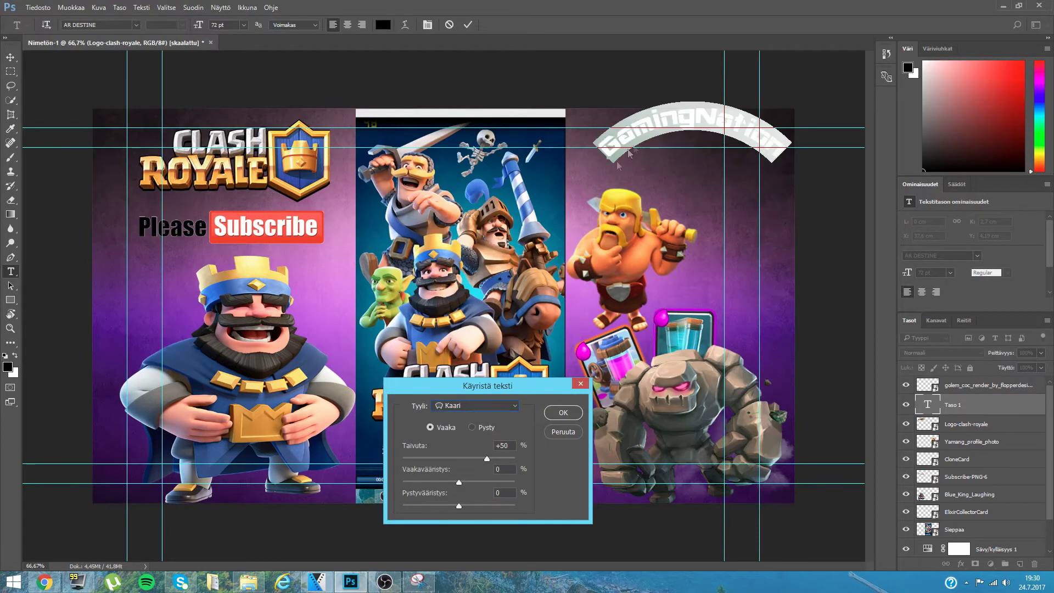
pyautogui.moveTo(490, 457); pyautogui.dragTo(470, 457)
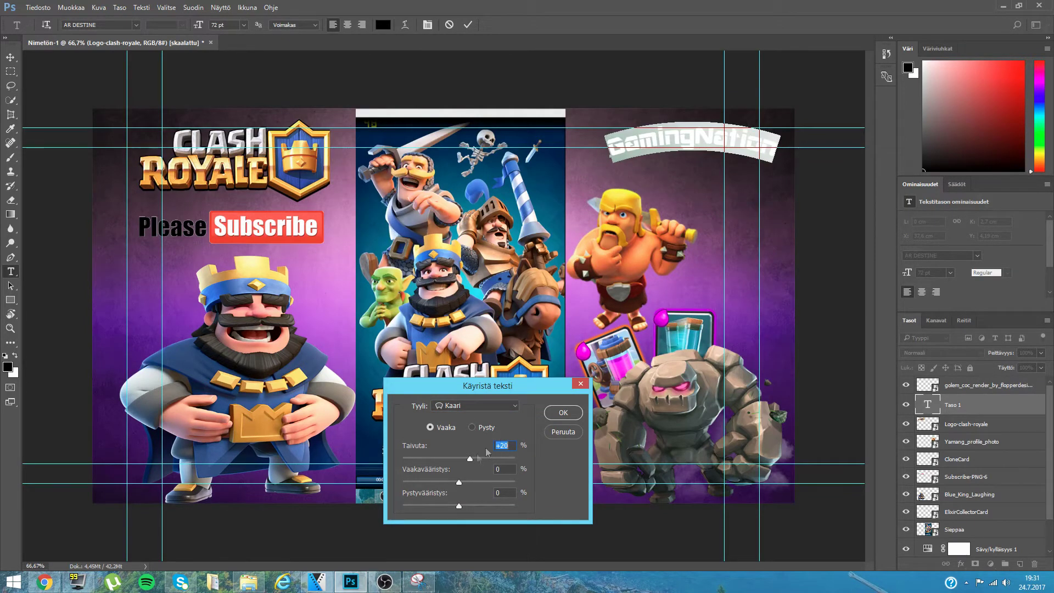
pyautogui.click(554, 415)
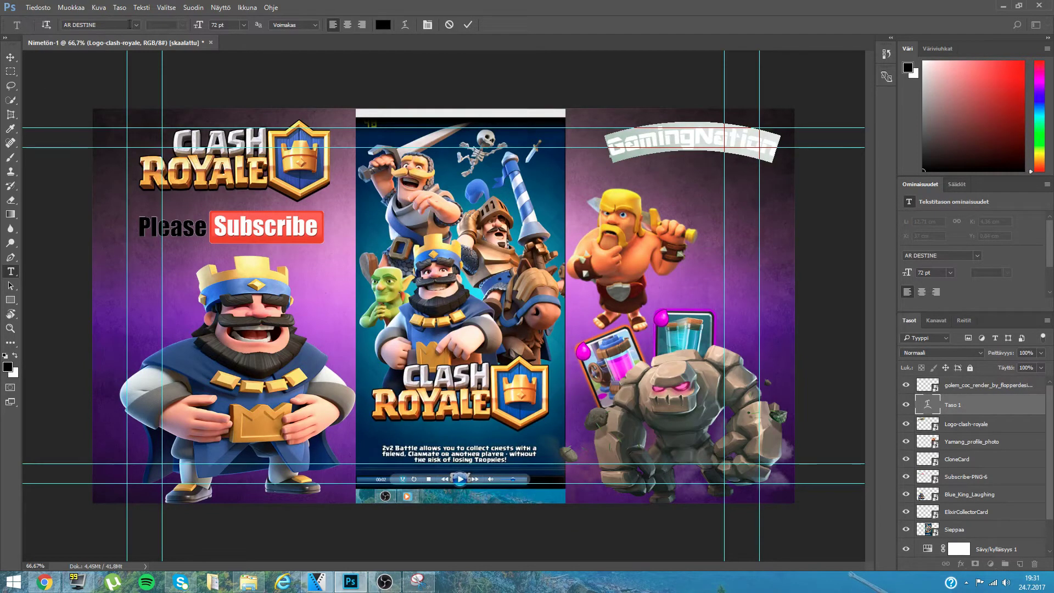
pyautogui.click(136, 24)
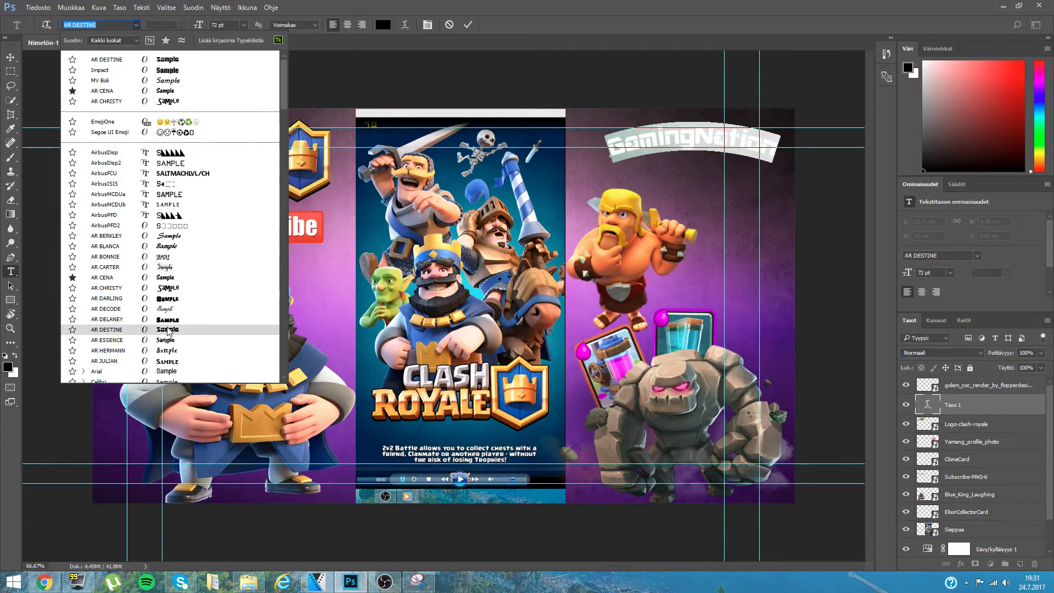
# - Set the GamingNation text to AR JULIAN, commit it, and nudge it slightly down-left
pyautogui.click(163, 363)
pyautogui.hotkey('ctrl', 'Return')
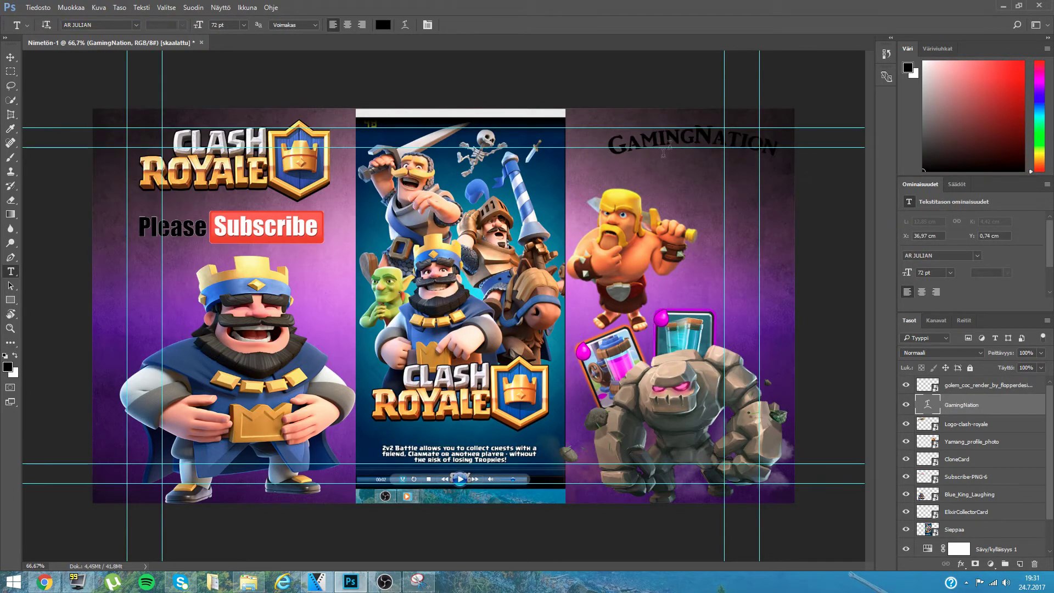
pyautogui.click(6, 57)
pyautogui.moveTo(693, 136); pyautogui.dragTo(670, 146)
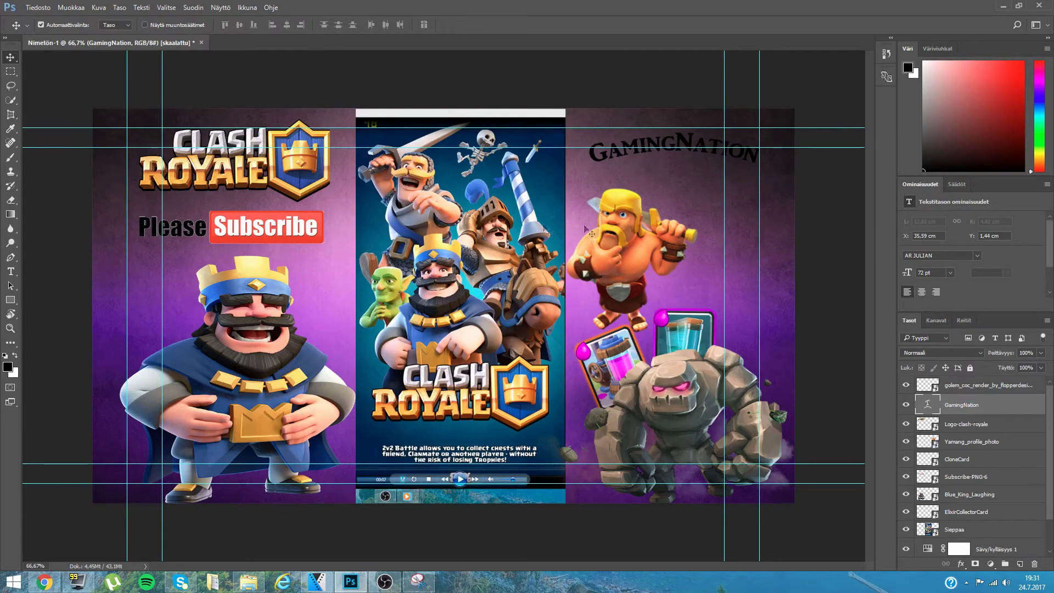
pyautogui.click(249, 582)
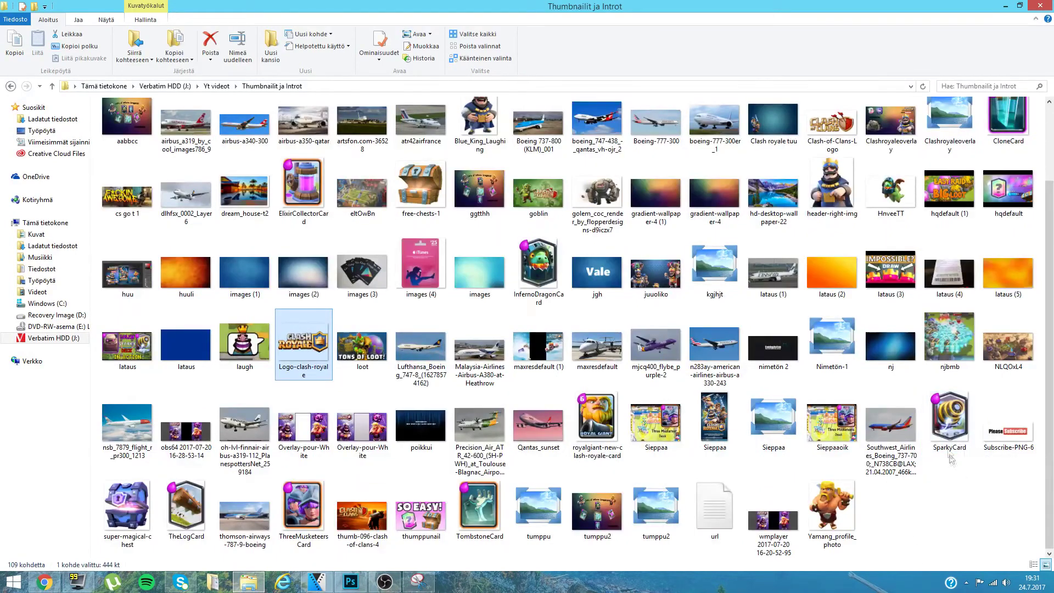
# - Place SparkyCard, scaled down and slightly tilted, beside the elixir and clone cards
pyautogui.moveTo(950, 420); pyautogui.dragTo(250, 589)
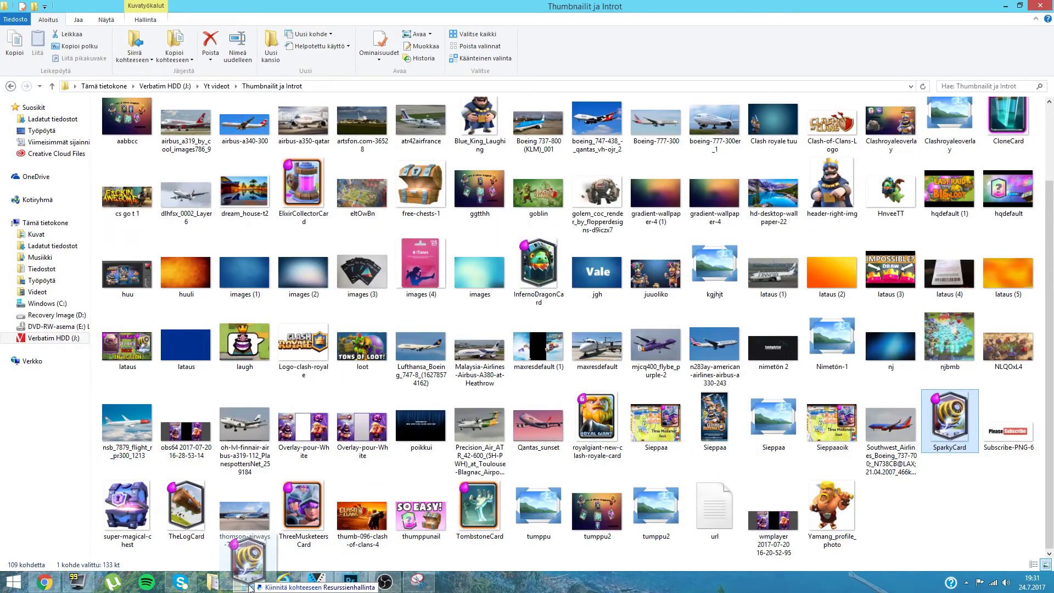
pyautogui.moveTo(250, 589)
pyautogui.mouseDown()
pyautogui.moveTo(355, 589)
pyautogui.moveTo(681, 250)
pyautogui.mouseUp()
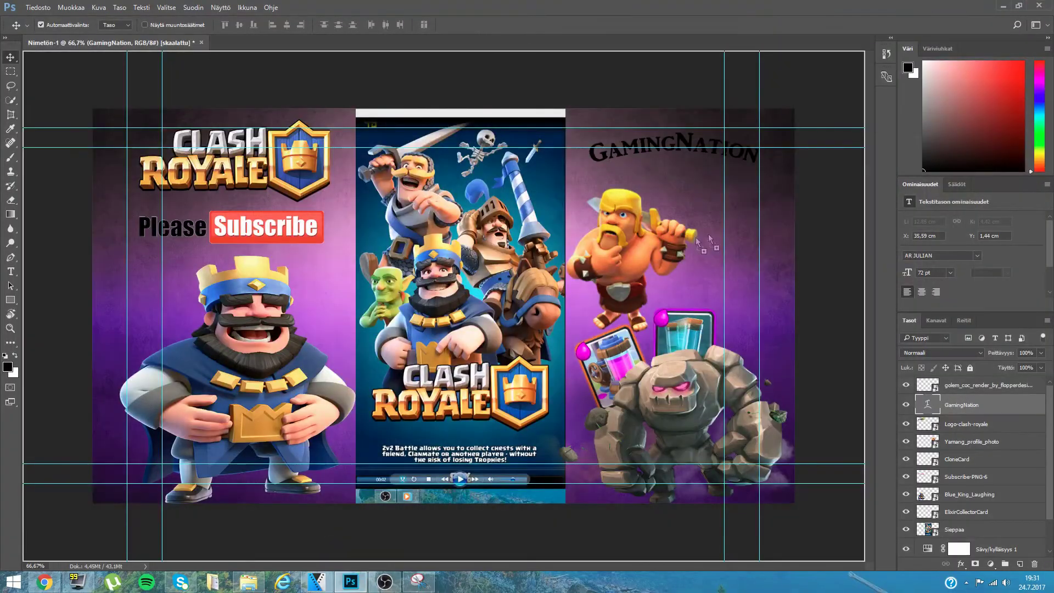
pyautogui.moveTo(756, 231); pyautogui.dragTo(757, 232)
pyautogui.moveTo(445, 306)
pyautogui.mouseDown()
pyautogui.moveTo(741, 255)
pyautogui.moveTo(738, 234)
pyautogui.mouseUp()
pyautogui.moveTo(725, 165); pyautogui.dragTo(765, 178)
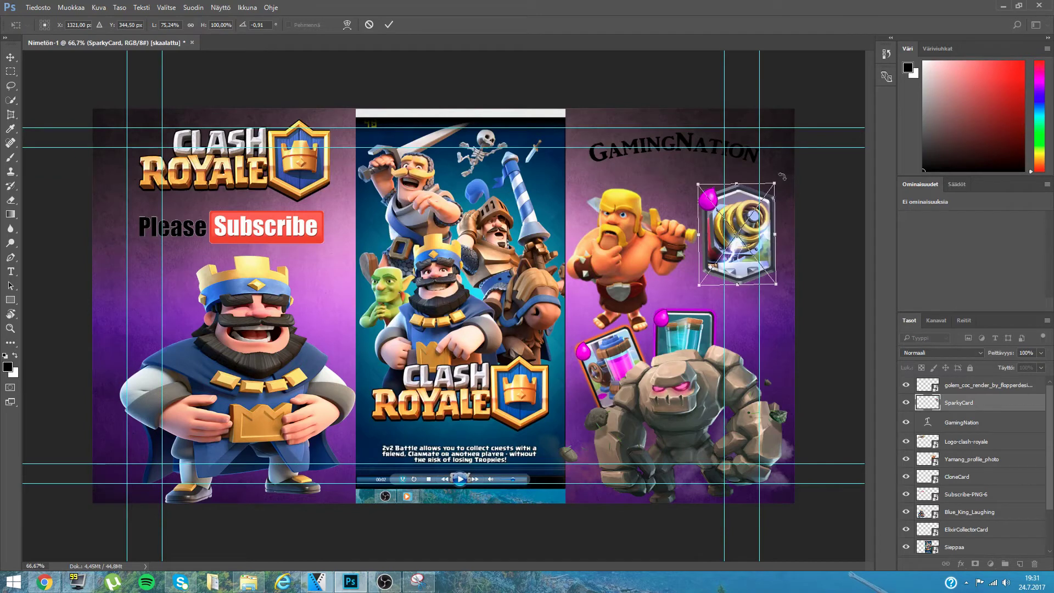
pyautogui.moveTo(777, 180)
pyautogui.mouseDown()
pyautogui.moveTo(762, 200)
pyautogui.moveTo(733, 192)
pyautogui.moveTo(766, 256)
pyautogui.mouseUp()
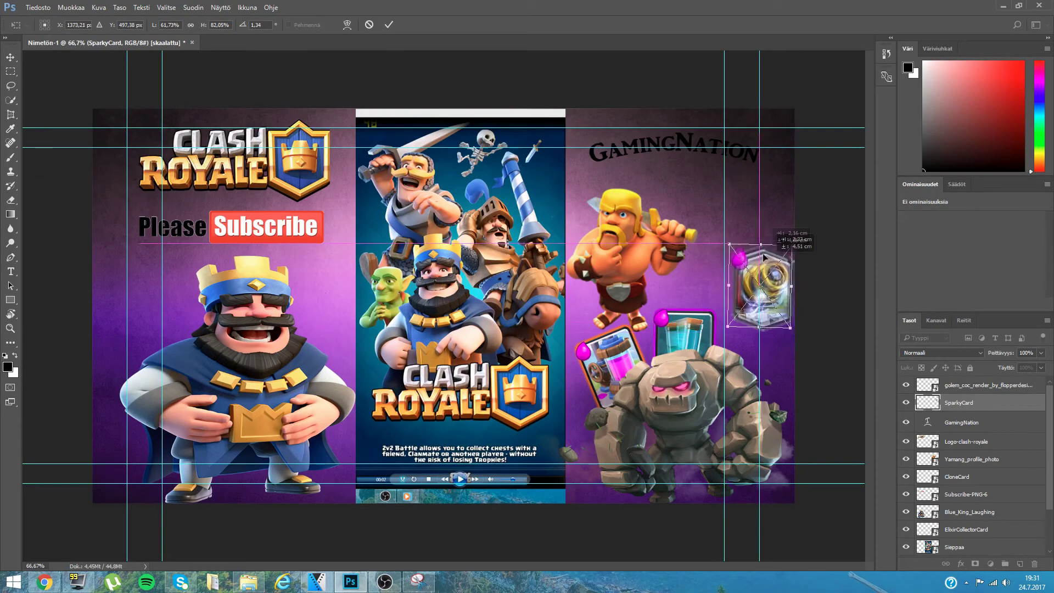
pyautogui.moveTo(766, 256); pyautogui.dragTo(760, 325)
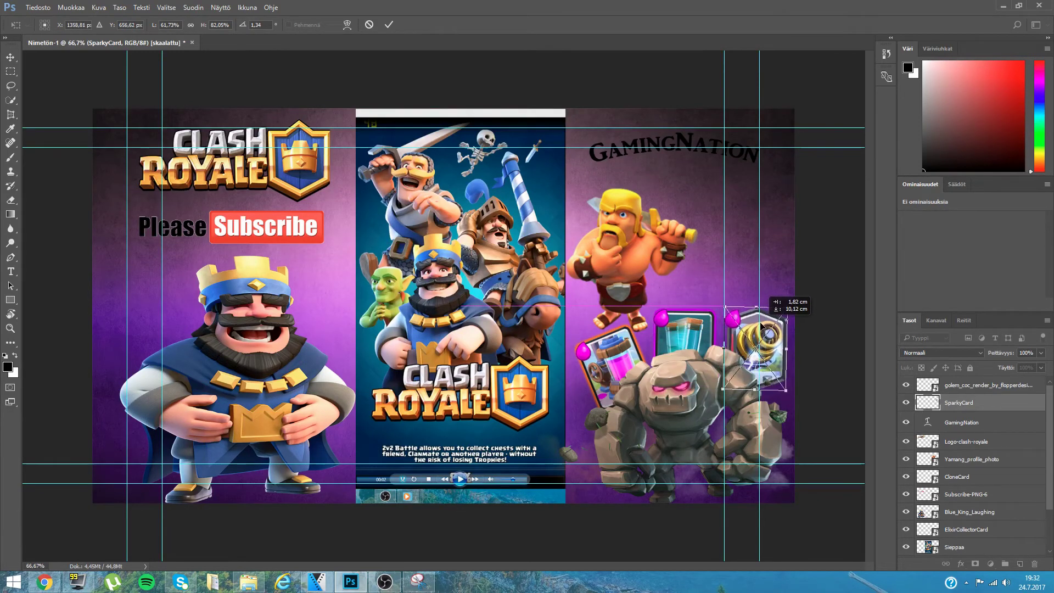
pyautogui.moveTo(756, 298); pyautogui.dragTo(767, 299)
pyautogui.rightClick(758, 322)
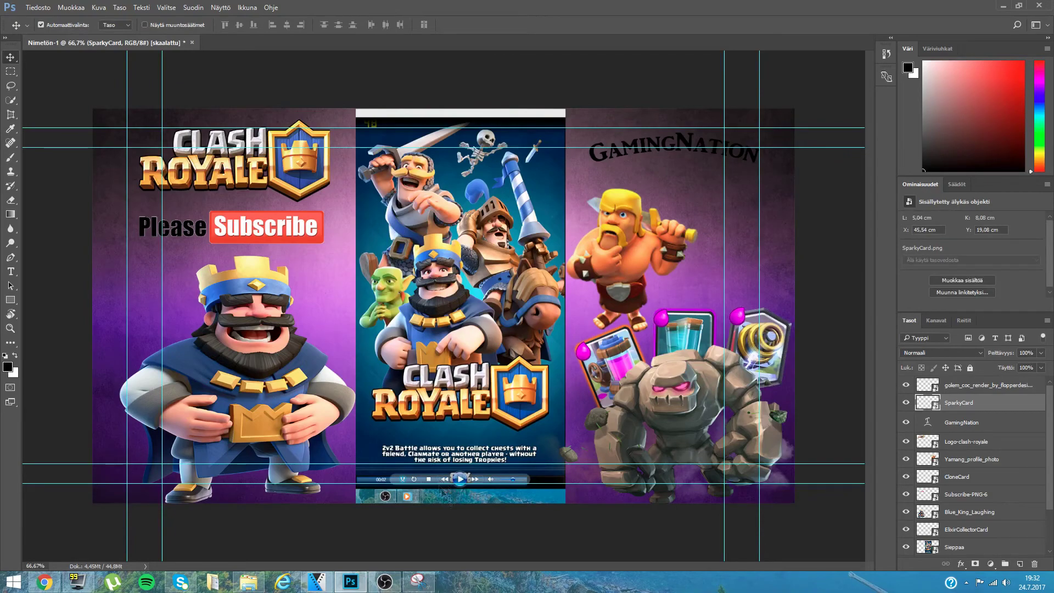
pyautogui.click(245, 585)
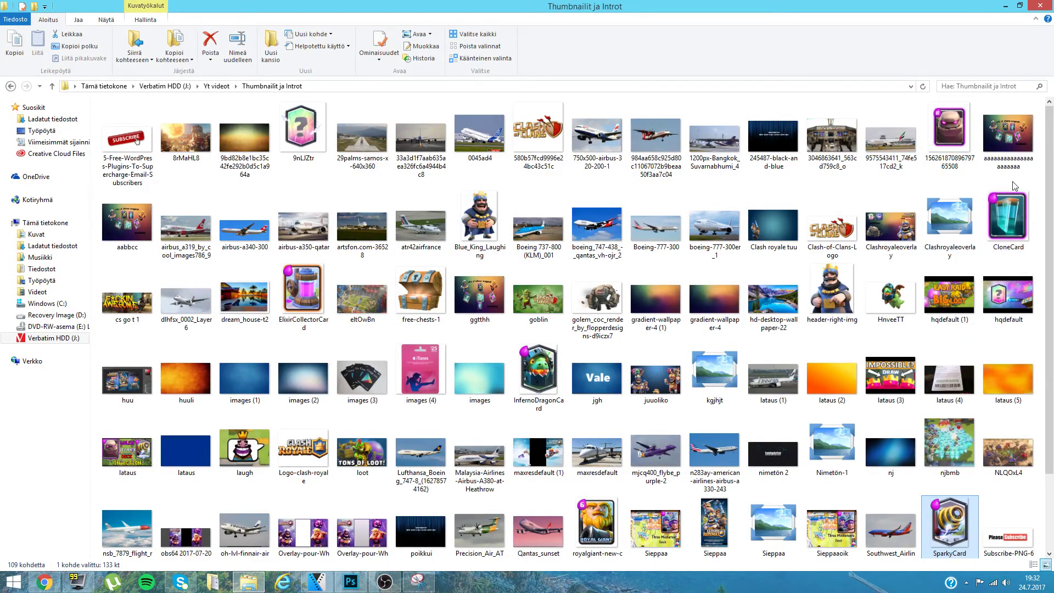
# - Drag super-magical-chest onto the canvas and begin shrinking it, then cancel that placement
pyautogui.scroll(-3, 1015, 187)
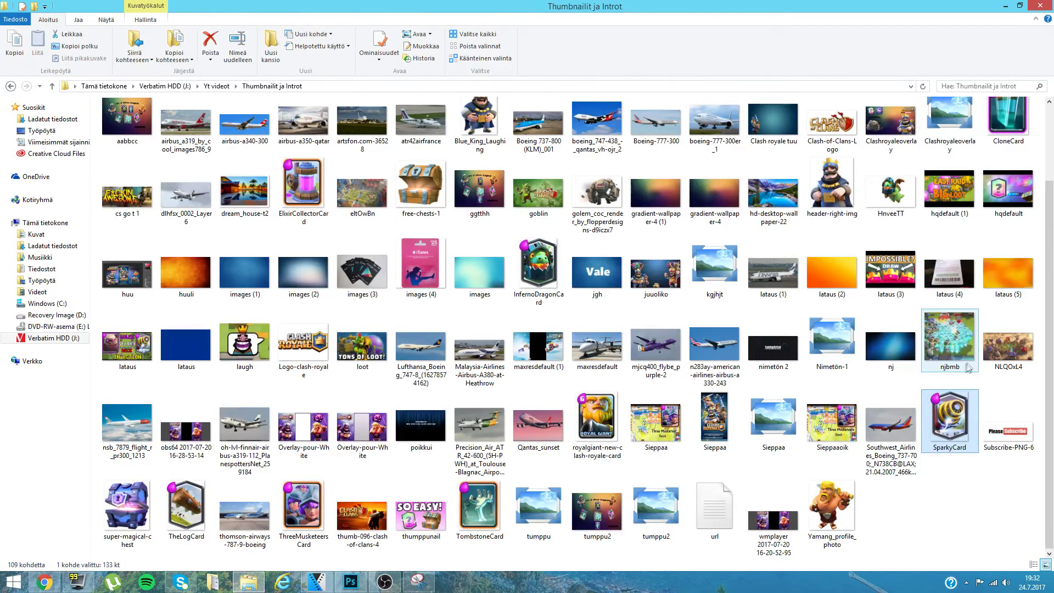
pyautogui.scroll(3, 494, 302)
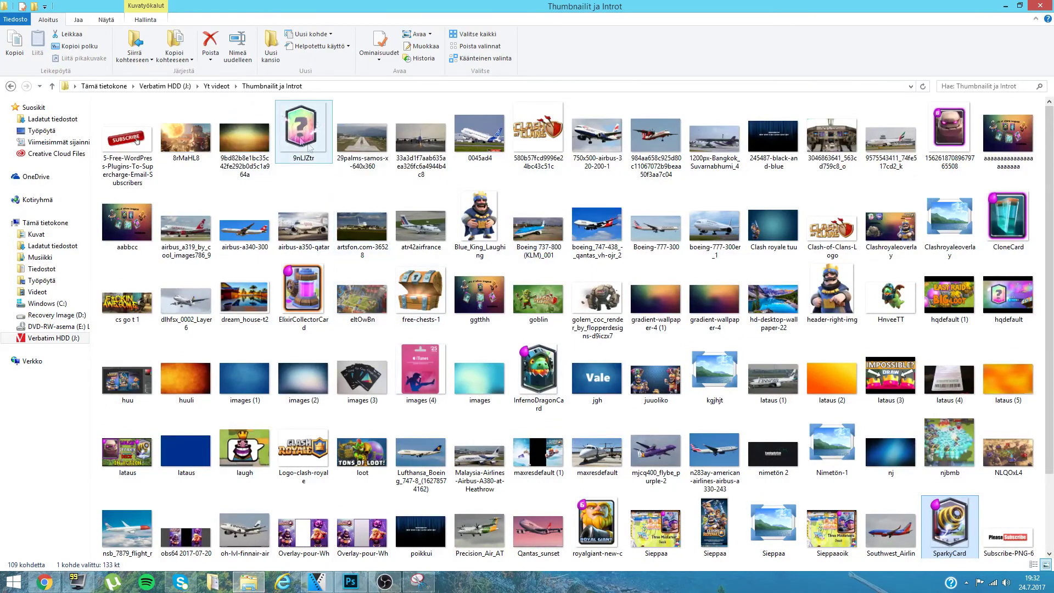
pyautogui.scroll(-3, 298, 137)
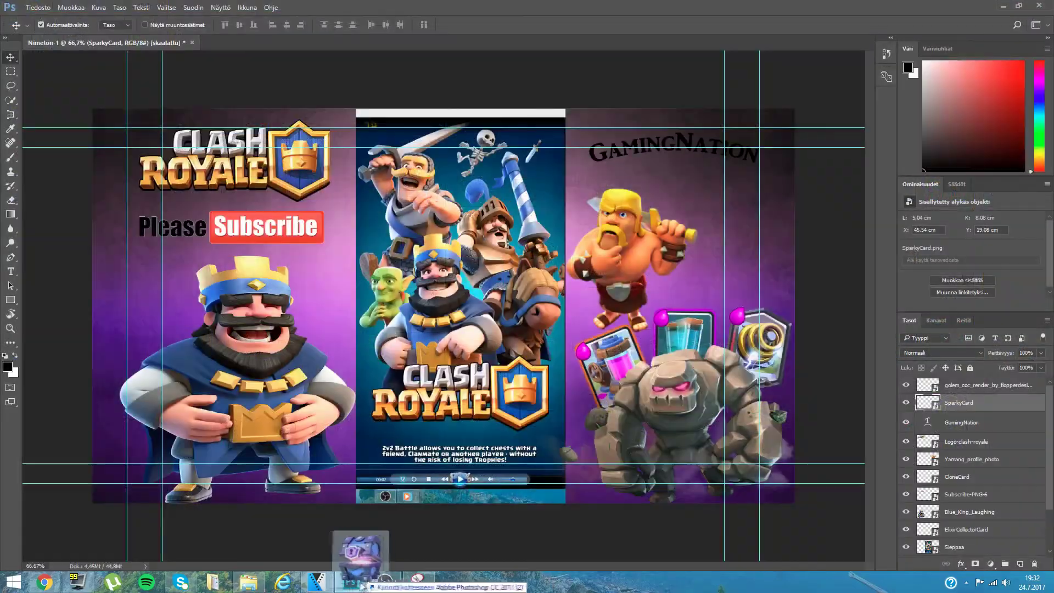
pyautogui.moveTo(140, 482); pyautogui.dragTo(782, 328)
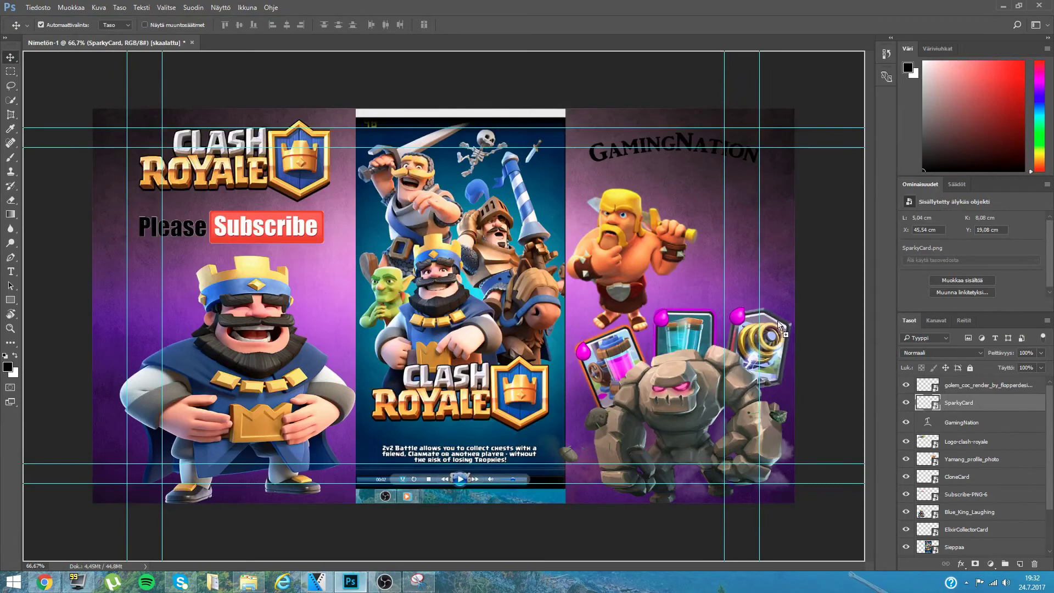
pyautogui.moveTo(743, 219); pyautogui.dragTo(727, 235)
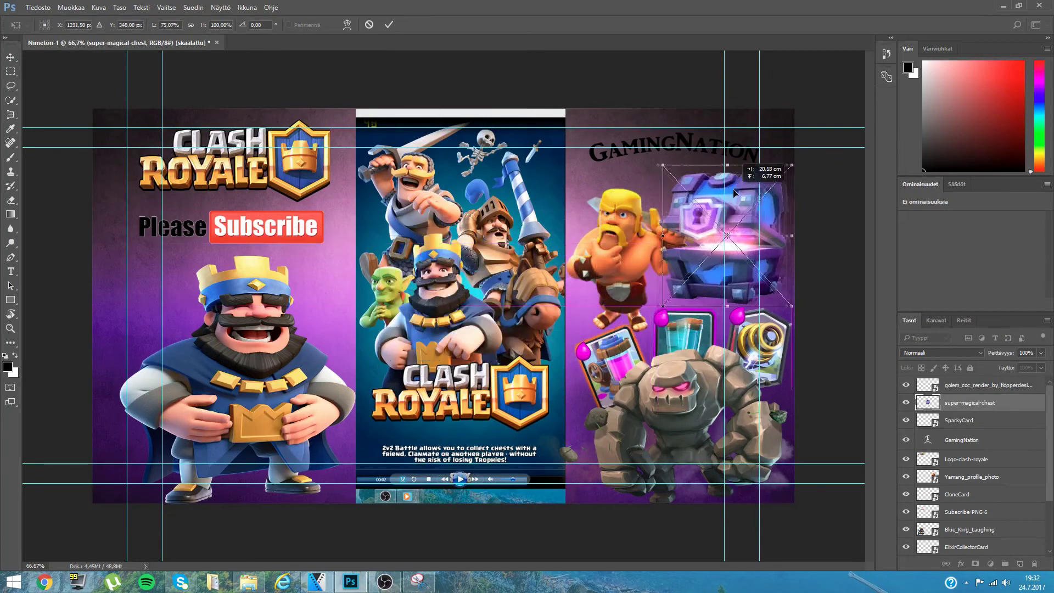
pyautogui.moveTo(792, 164); pyautogui.dragTo(750, 205)
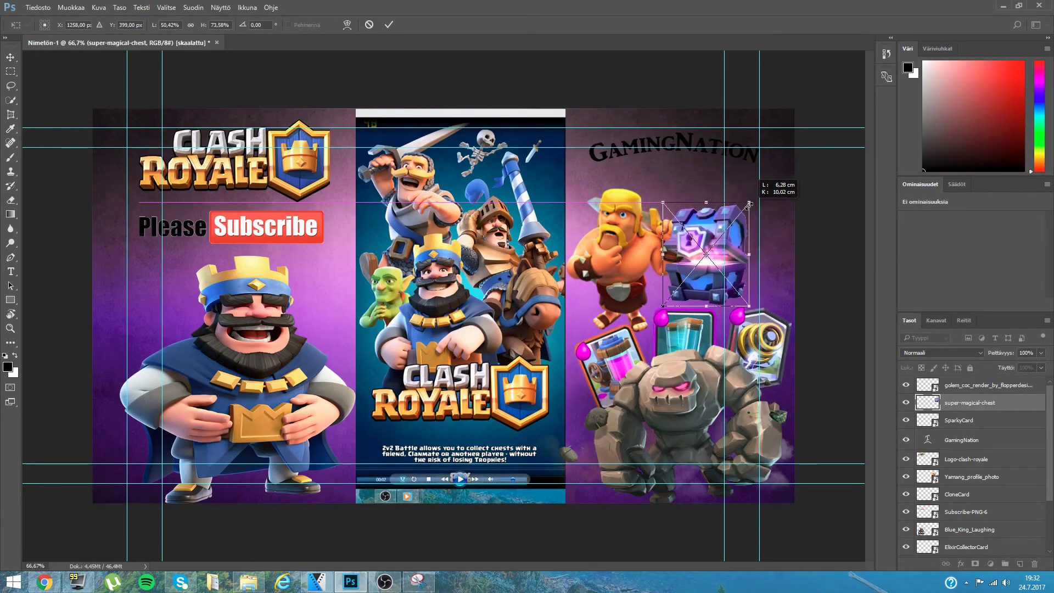
pyautogui.rightClick(713, 223)
pyautogui.press('Escape')
pyautogui.press('Escape')
pyautogui.click(249, 582)
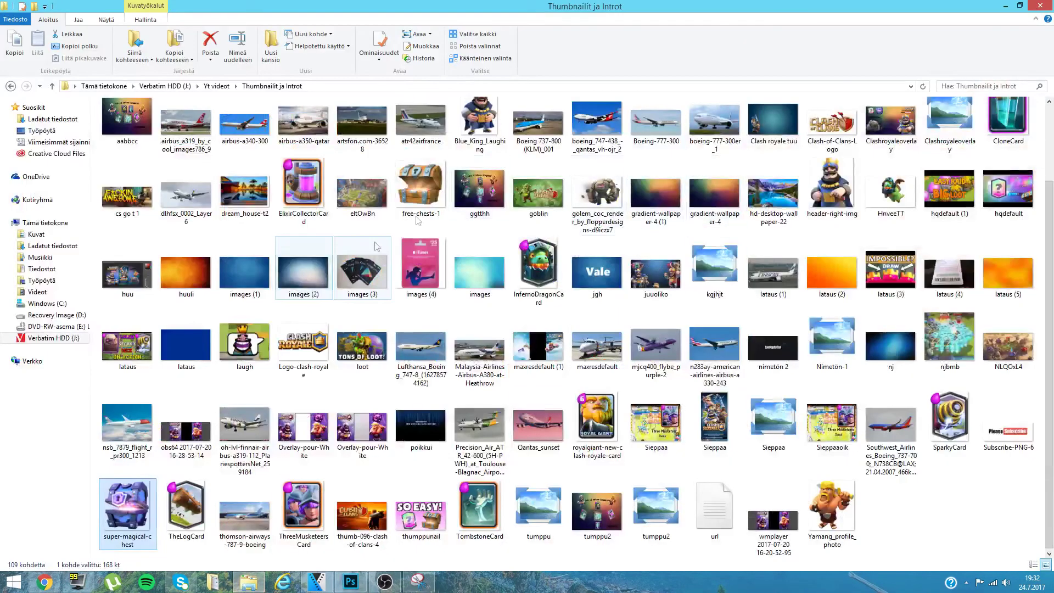
# - Re-import super-magical-chest at about half size beside the barbarian and place it
pyautogui.moveTo(119, 488); pyautogui.dragTo(733, 306)
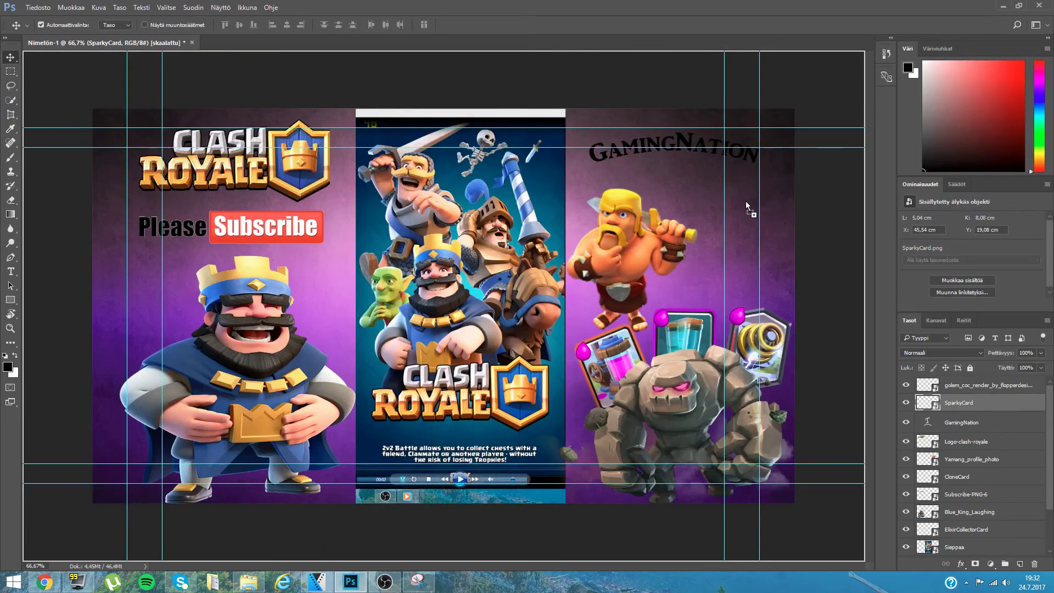
pyautogui.moveTo(746, 207); pyautogui.dragTo(745, 221)
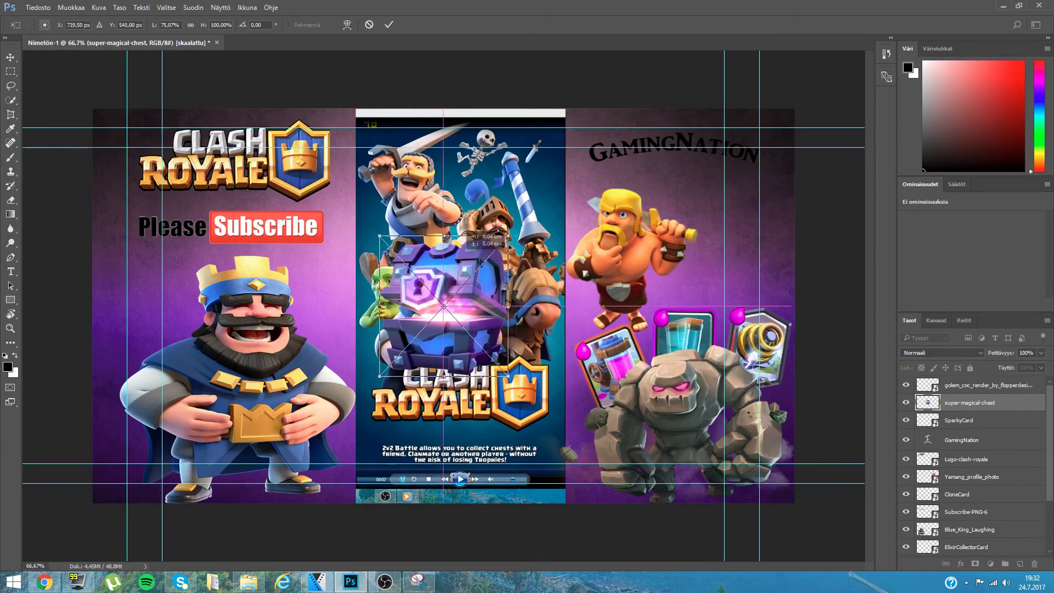
pyautogui.moveTo(444, 305); pyautogui.dragTo(731, 235)
pyautogui.moveTo(796, 163); pyautogui.dragTo(774, 188)
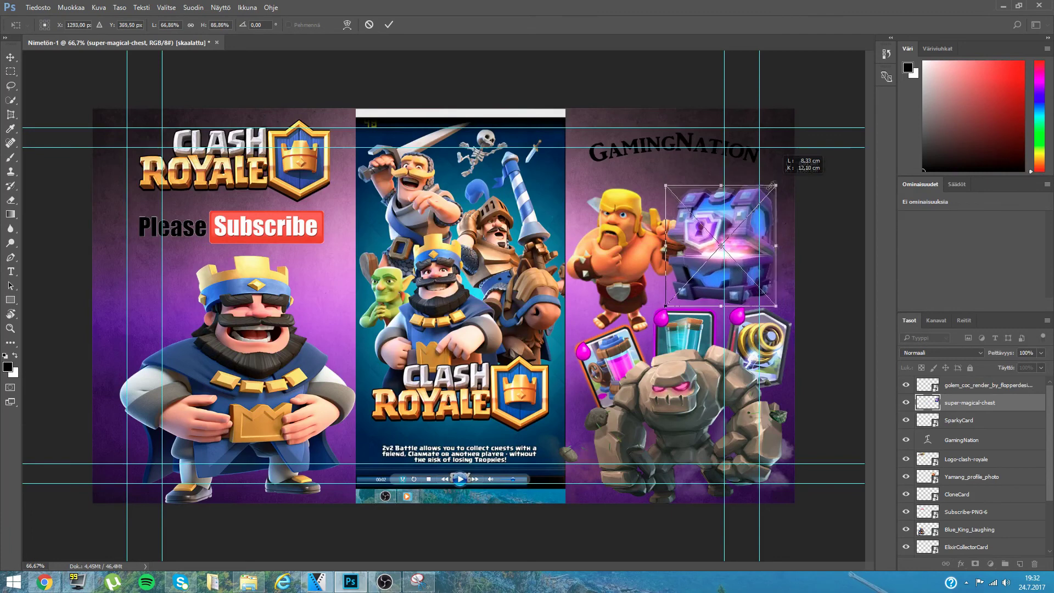
pyautogui.moveTo(729, 213); pyautogui.dragTo(737, 224)
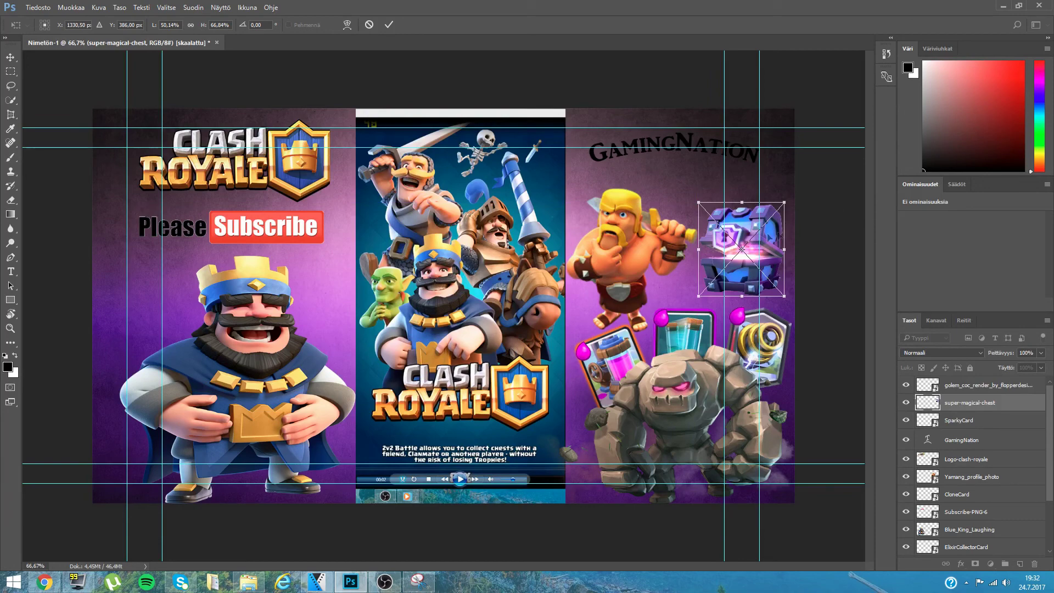
pyautogui.rightClick(739, 235)
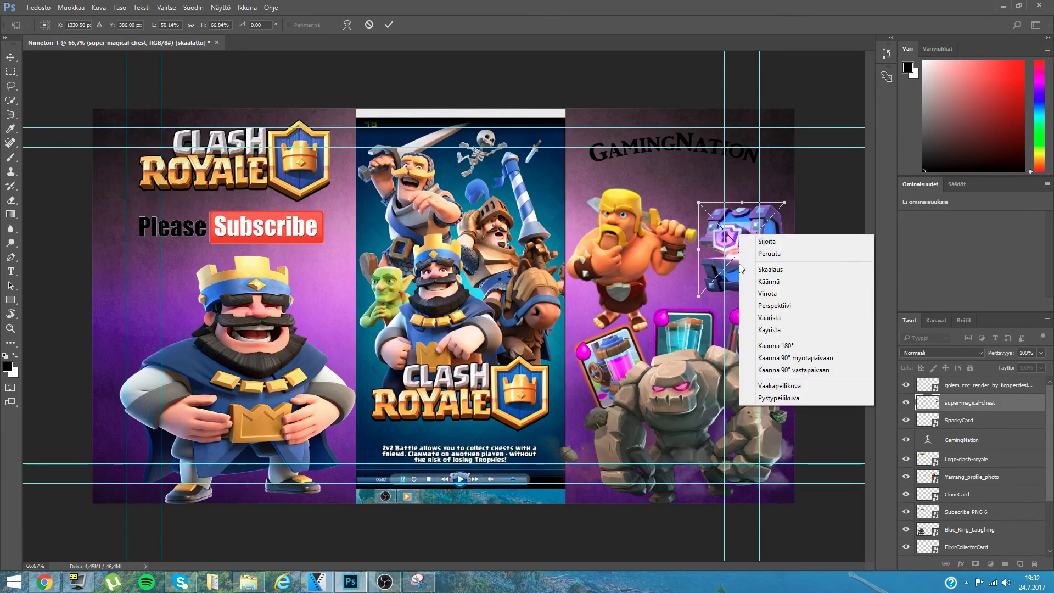
pyautogui.click(769, 242)
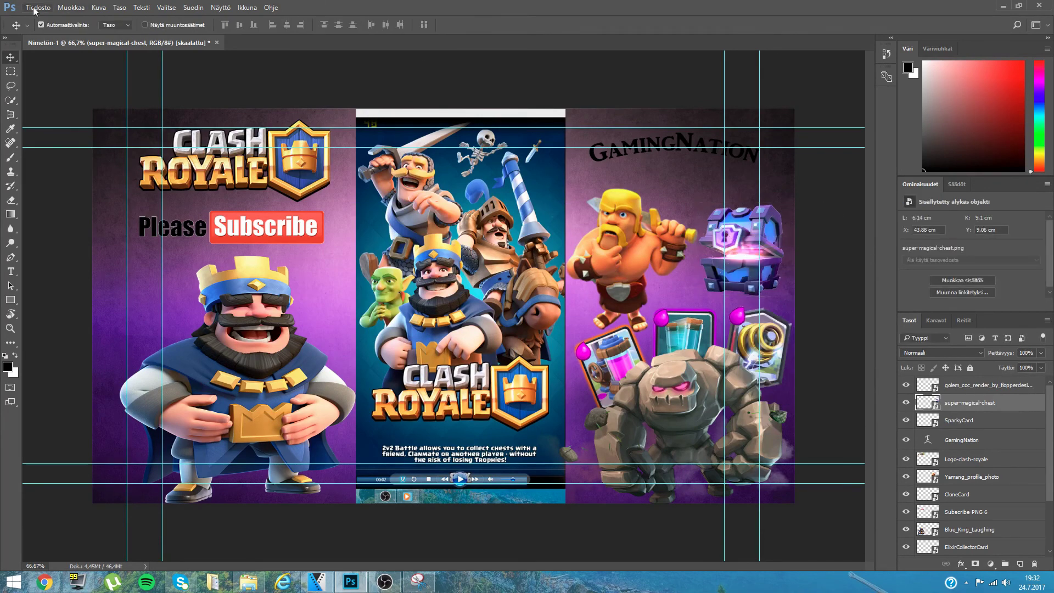
# - Save the thumbnail as a new file named oVERLAY in the Thumbnailit ja Introt folder
pyautogui.click(34, 9)
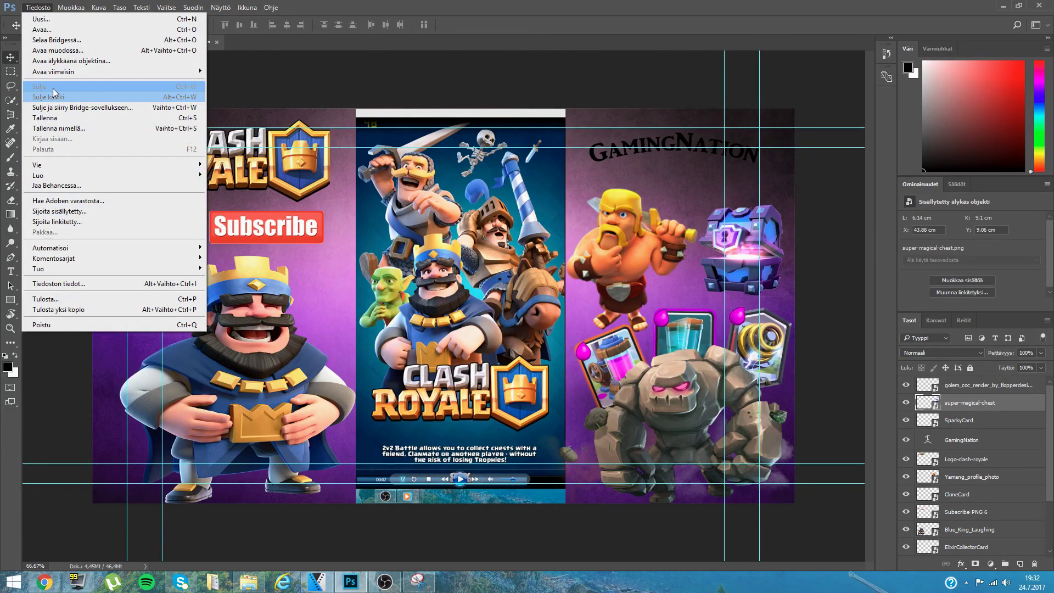
pyautogui.click(76, 129)
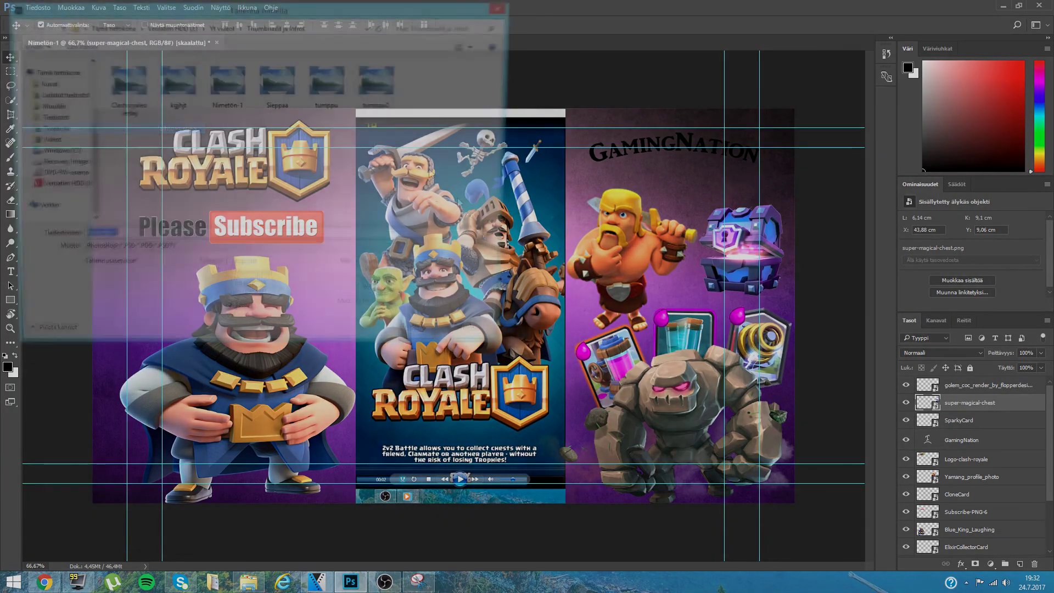
pyautogui.write('oVERLAY')
pyautogui.press('Return')
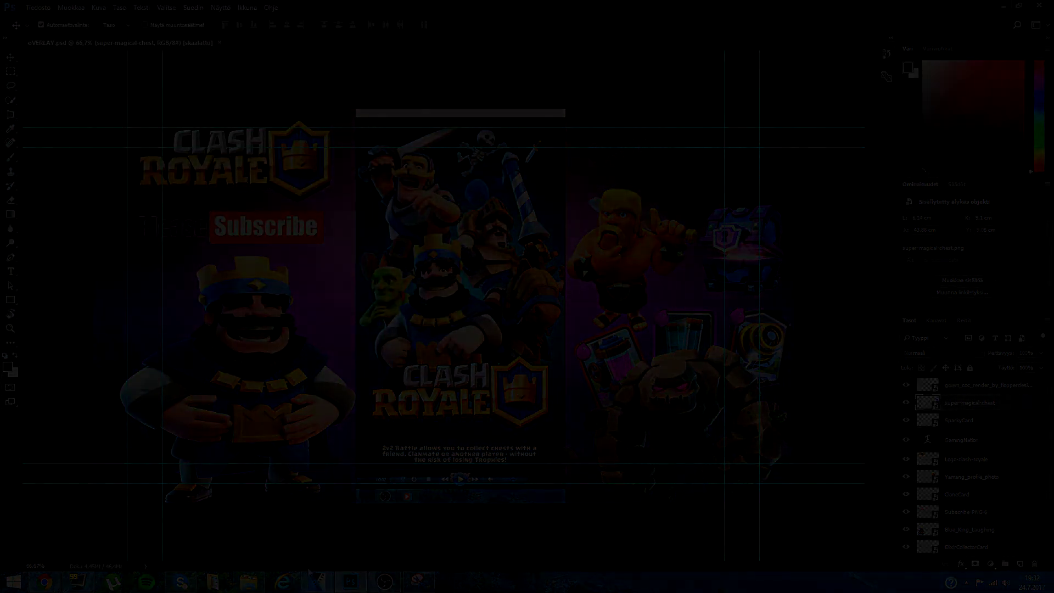